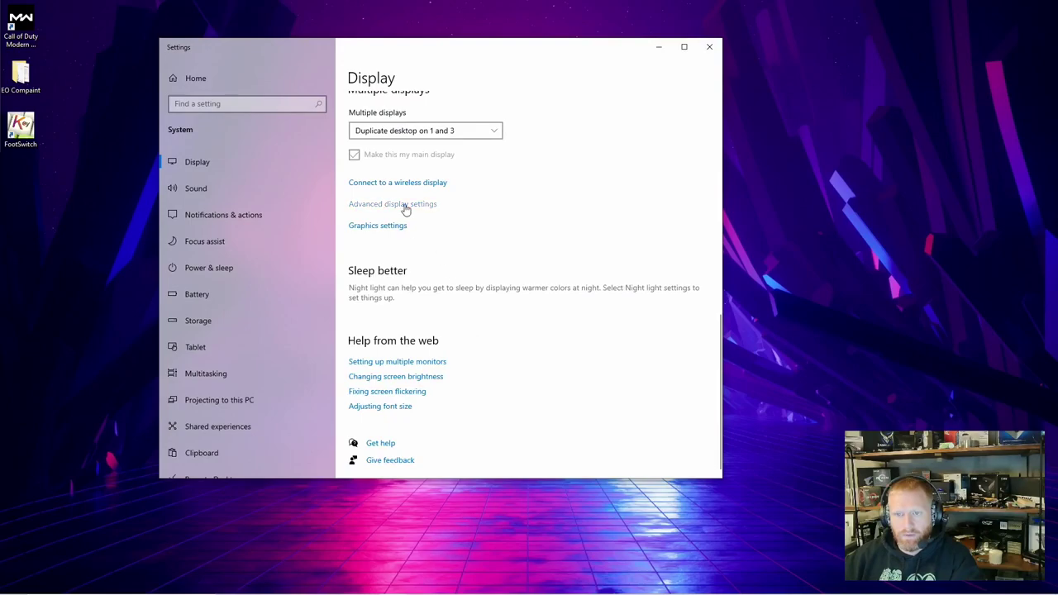
# Examine the advanced display information for Display 1: DELL S3220DGF and Display 3: Elgato, and return to the Display settings.
pyautogui.click(279, 157)
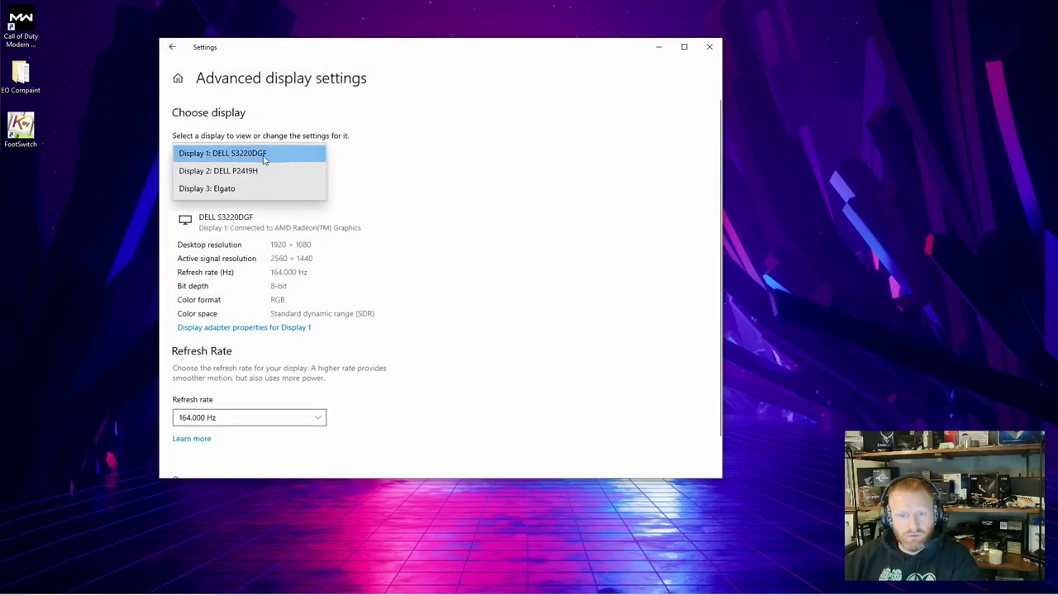
pyautogui.click(459, 280)
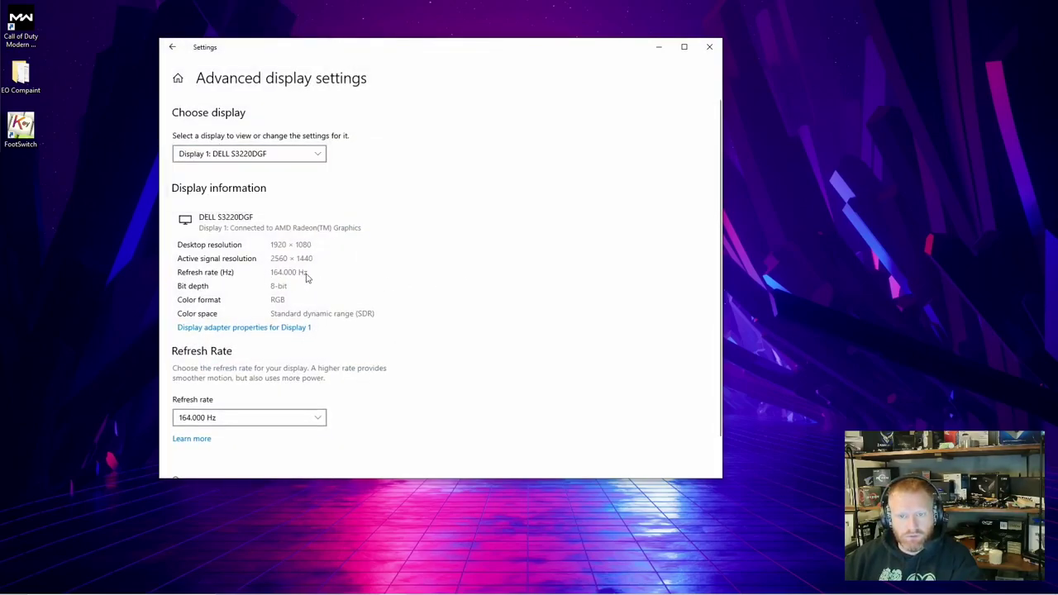
pyautogui.click(288, 155)
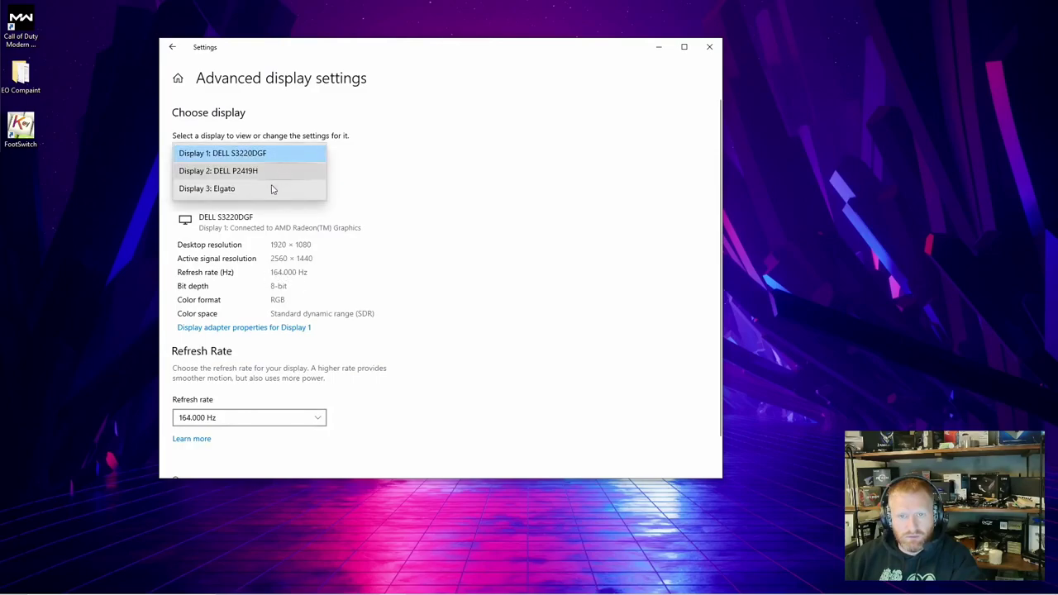
pyautogui.click(268, 190)
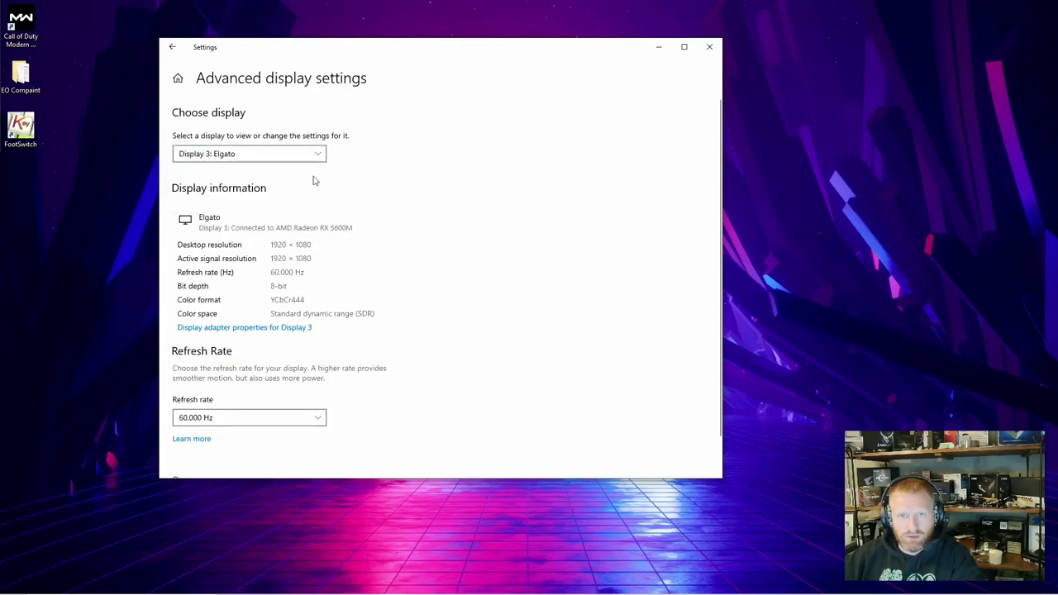
pyautogui.click(172, 47)
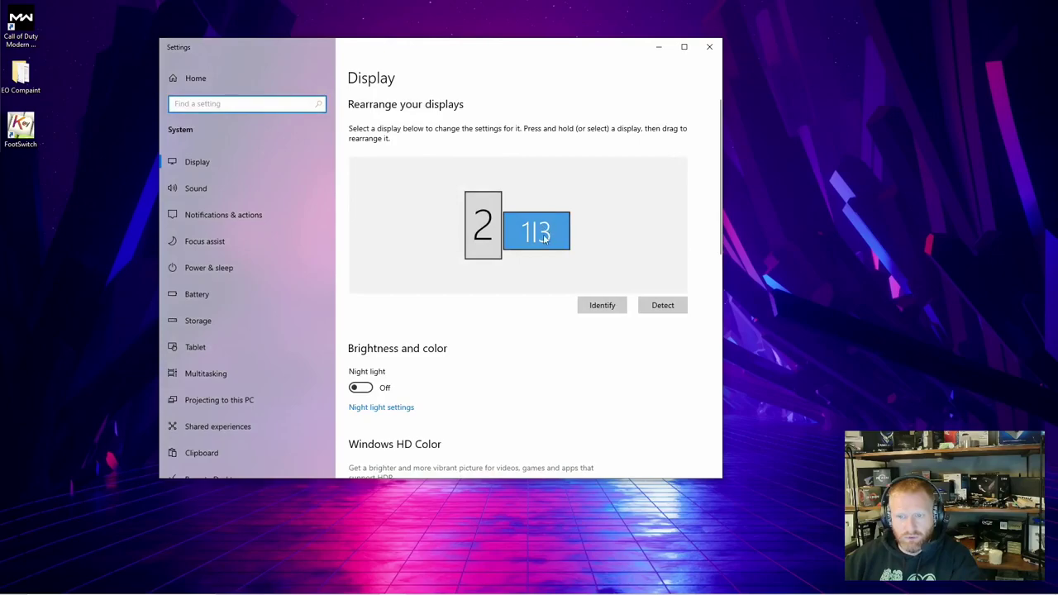
# Recheck the list of selectable displays in the advanced display settings and close Settings.
pyautogui.scroll(-3, 492, 367)
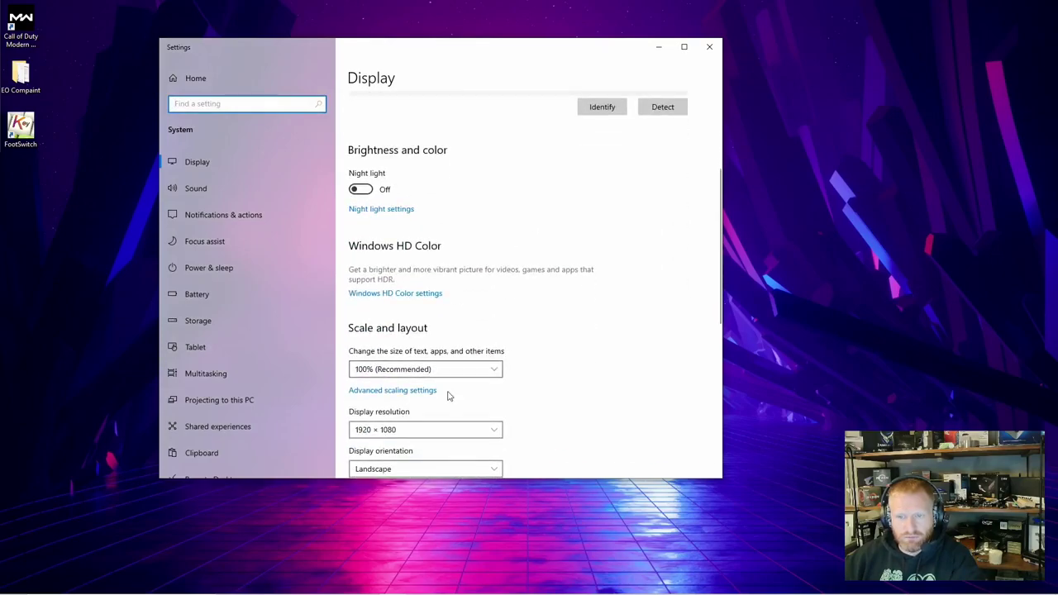
pyautogui.scroll(-5, 422, 363)
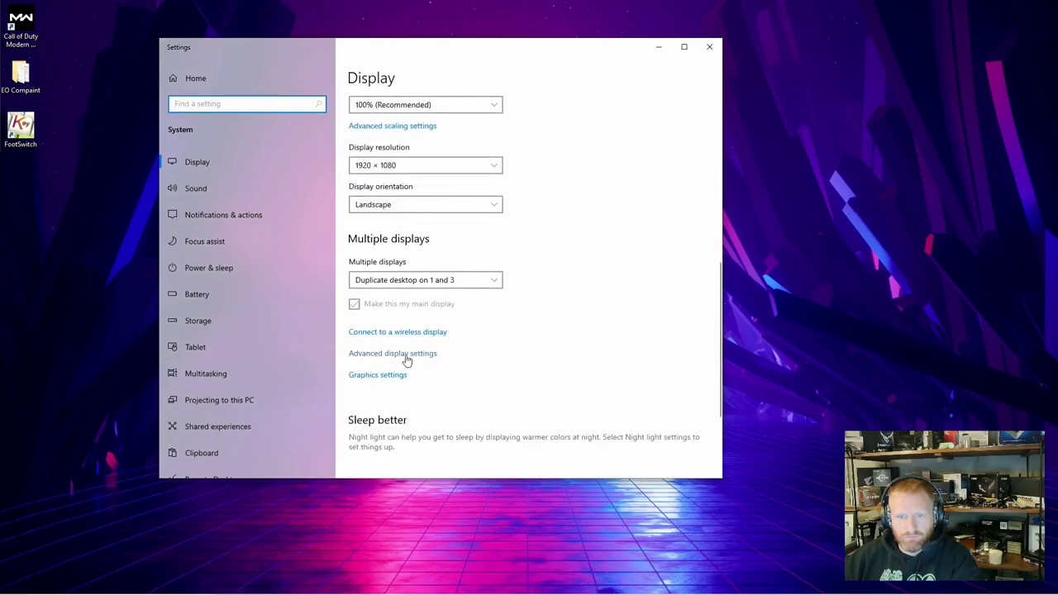
pyautogui.click(404, 358)
pyautogui.click(236, 156)
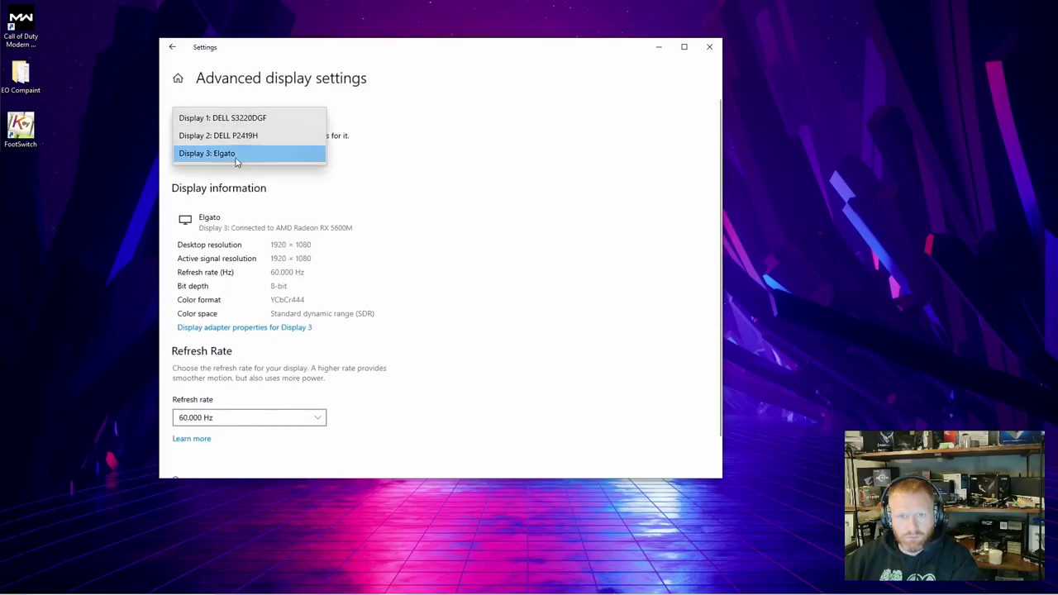
pyautogui.click(482, 211)
pyautogui.click(172, 47)
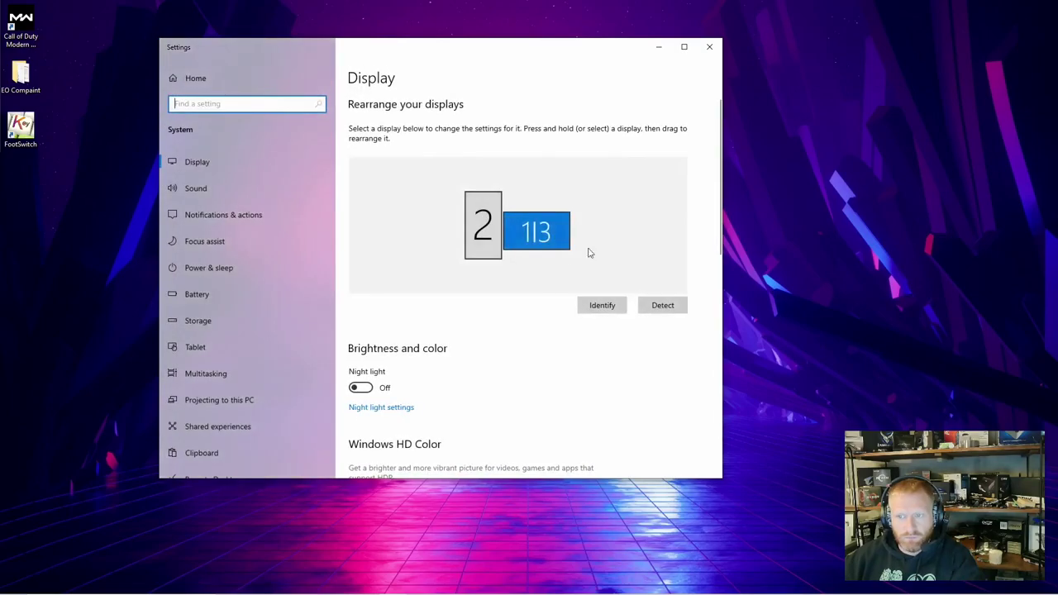
pyautogui.click(710, 48)
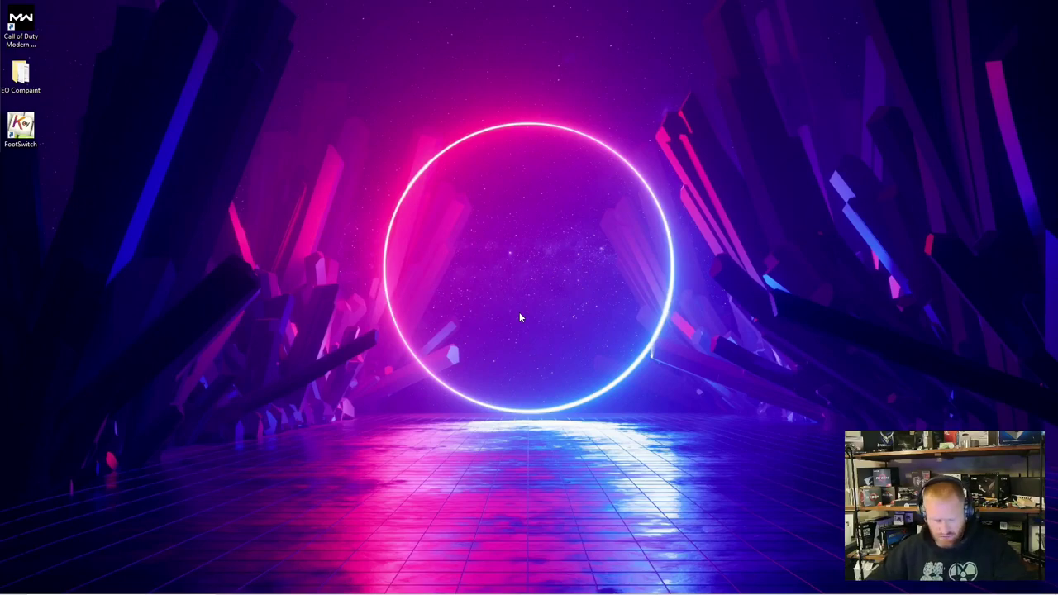
# Open Computer Management for This PC from File Explorer and close the File Explorer window.
pyautogui.rightClick(353, 286)
pyautogui.click(260, 335)
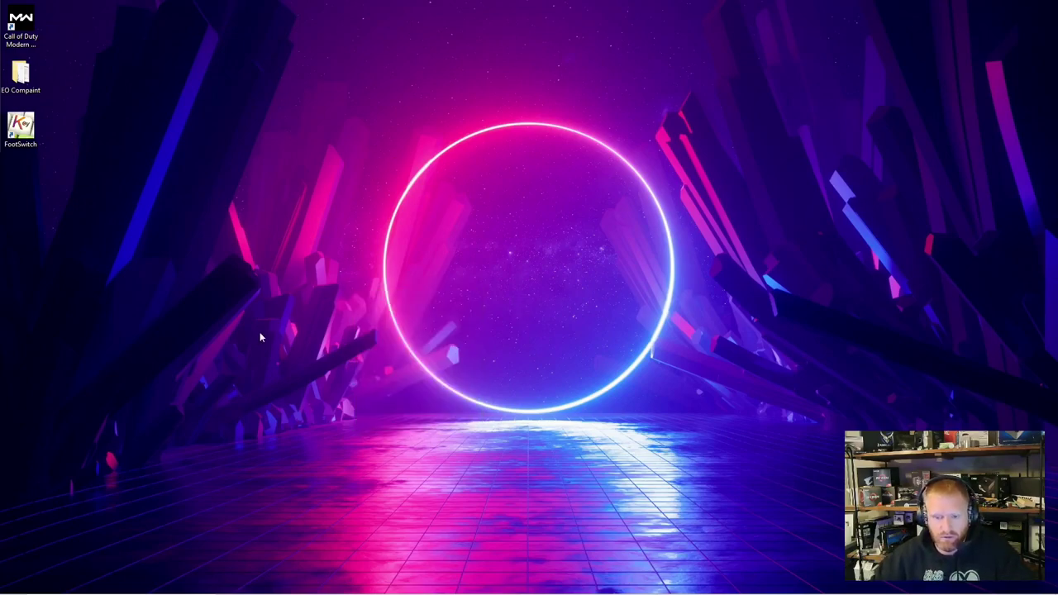
pyautogui.rightClick(339, 584)
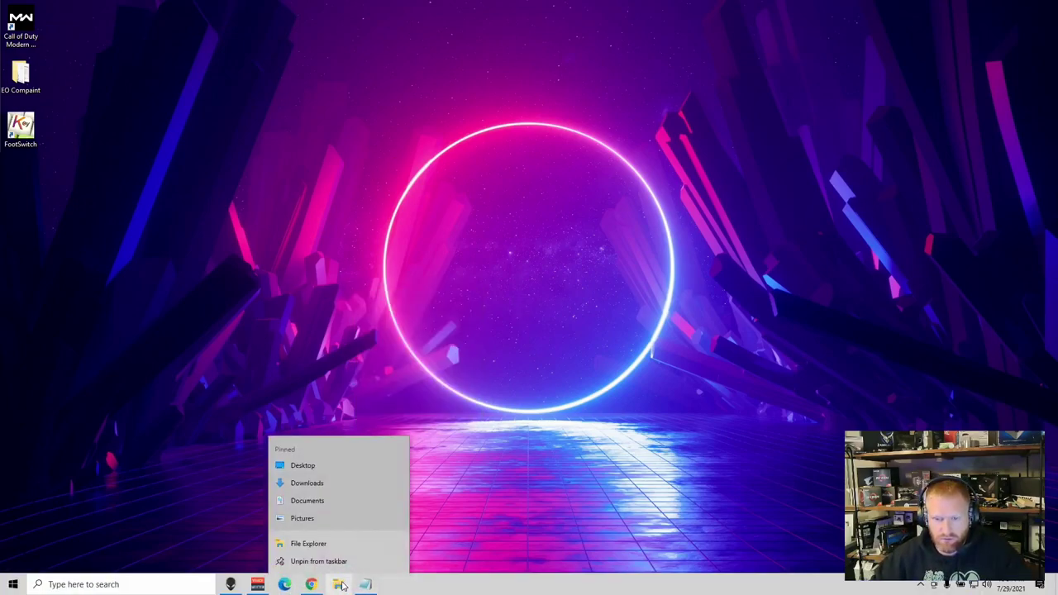
pyautogui.click(340, 584)
pyautogui.rightClick(271, 340)
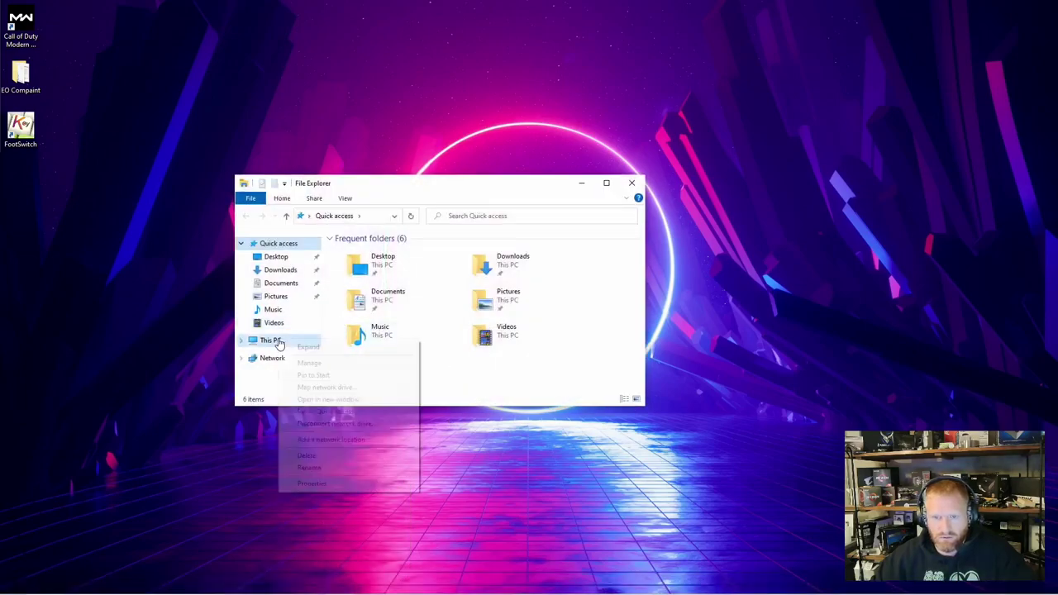
pyautogui.click(307, 364)
pyautogui.click(633, 183)
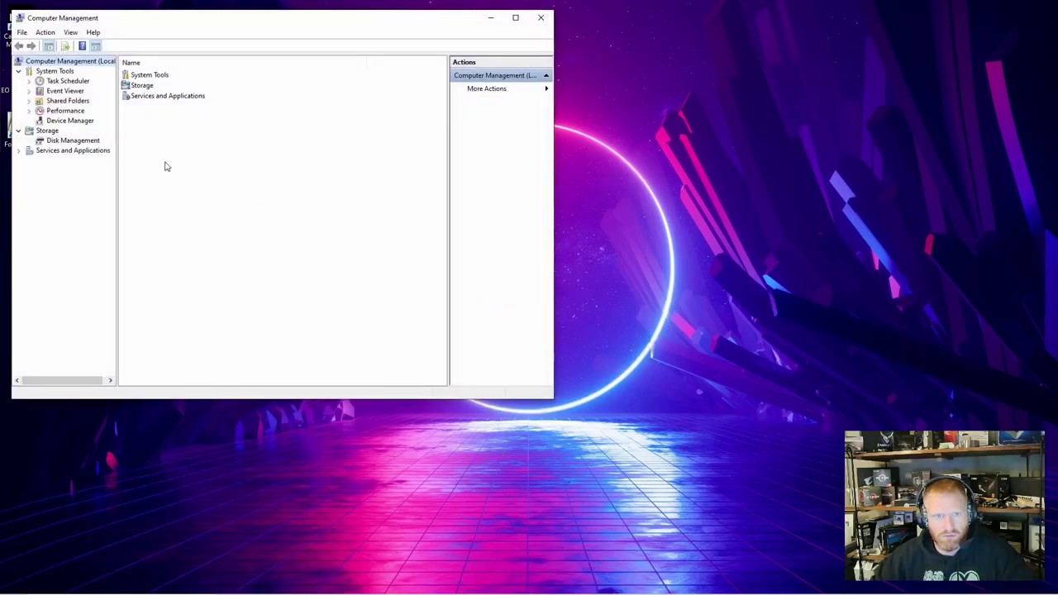
# Show Device Manager and expand the Xbox 360 Peripherals category.
pyautogui.click(53, 122)
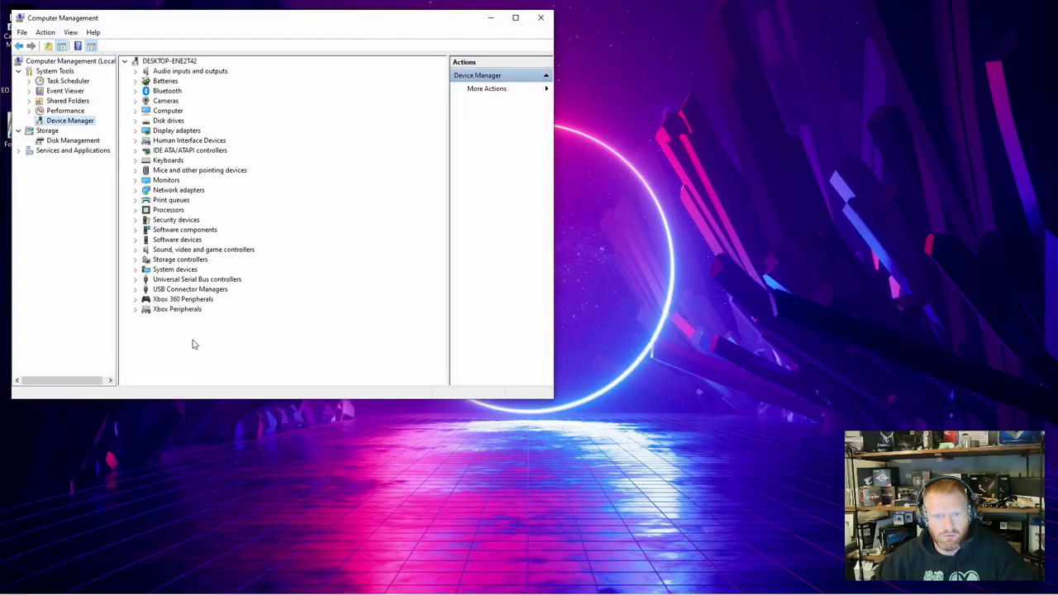
pyautogui.click(188, 300)
pyautogui.click(136, 299)
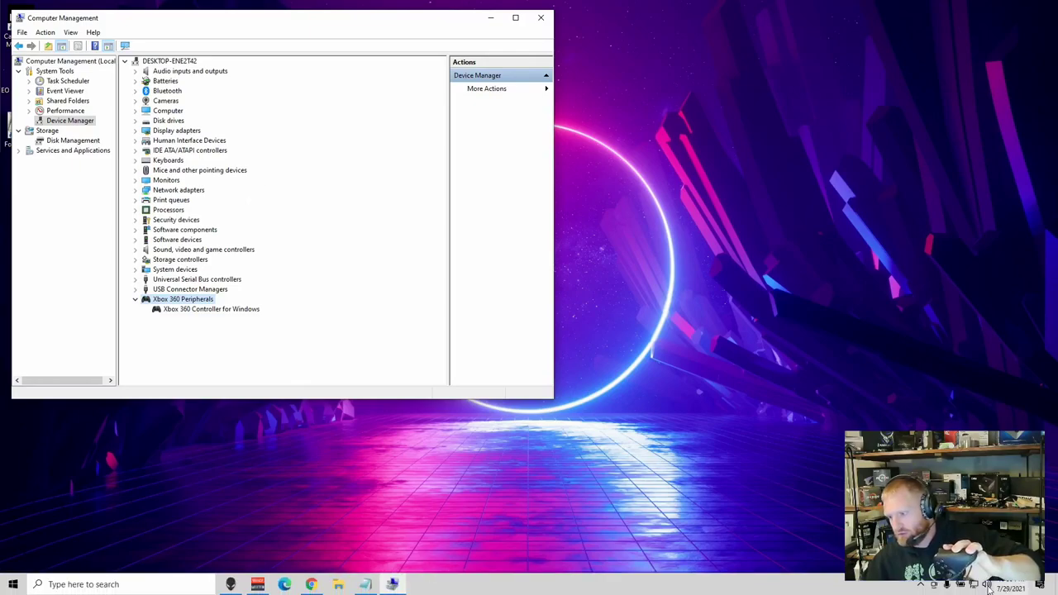
# Check the Windows notifications and scan the computer for hardware changes.
pyautogui.click(1039, 584)
pyautogui.click(724, 438)
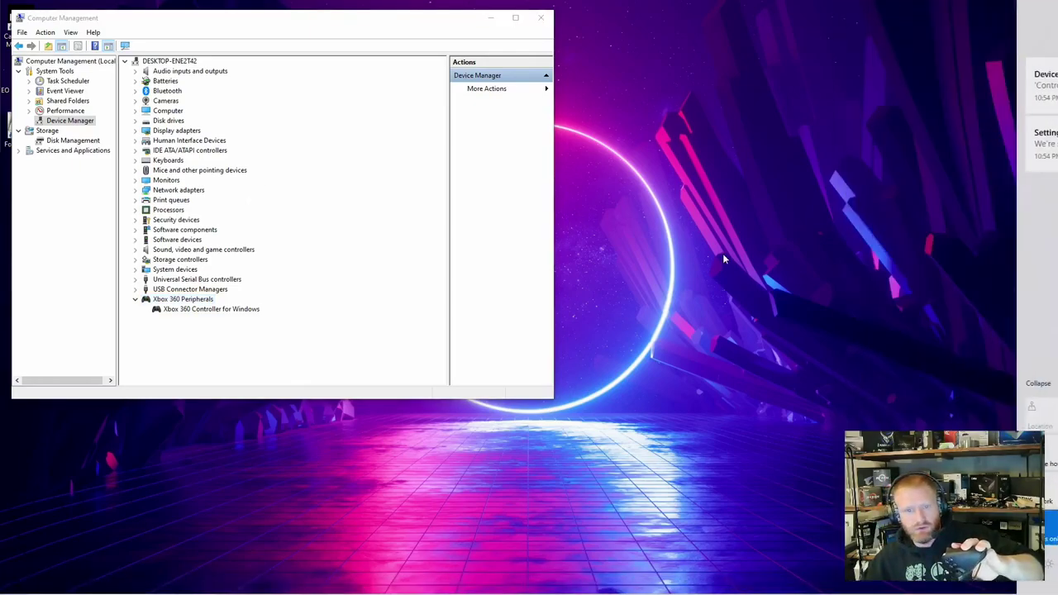
pyautogui.click(125, 45)
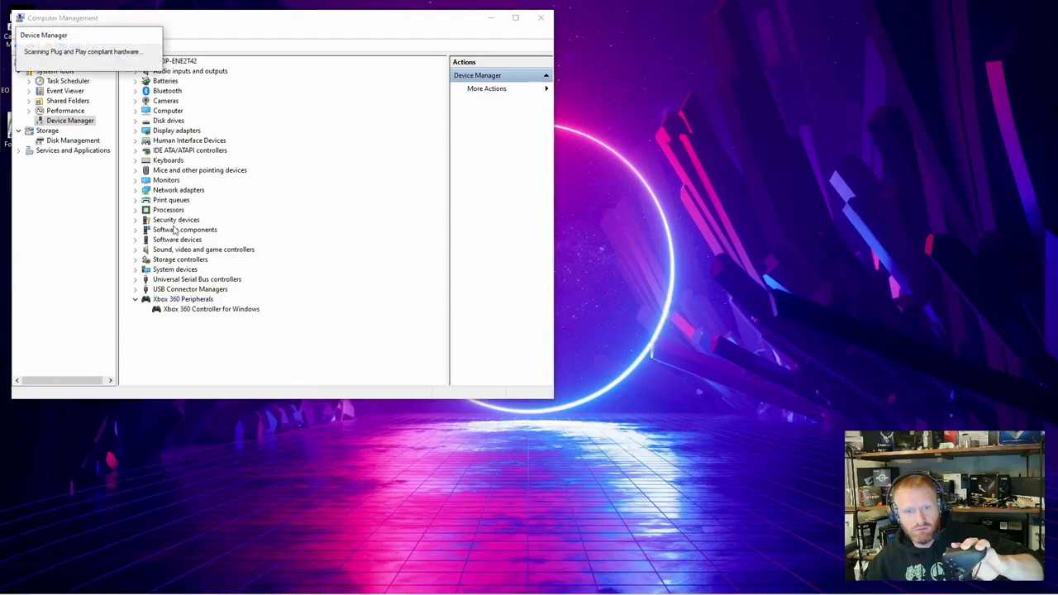
# Review the general, driver, details and events information in the Xbox 360 Controller for Windows properties, and close them.
pyautogui.click(198, 312)
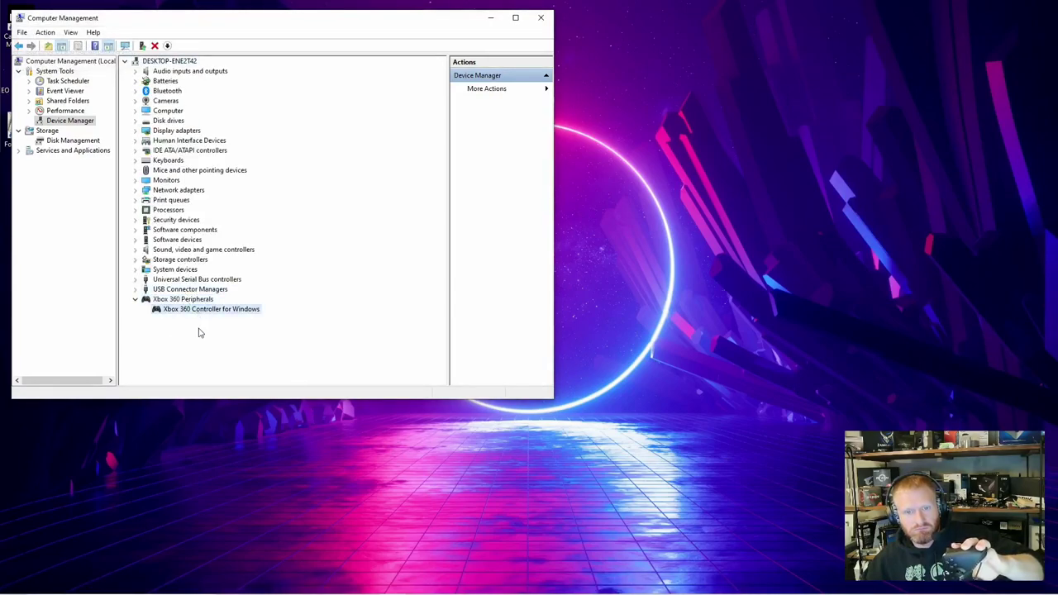
pyautogui.rightClick(200, 311)
pyautogui.click(248, 373)
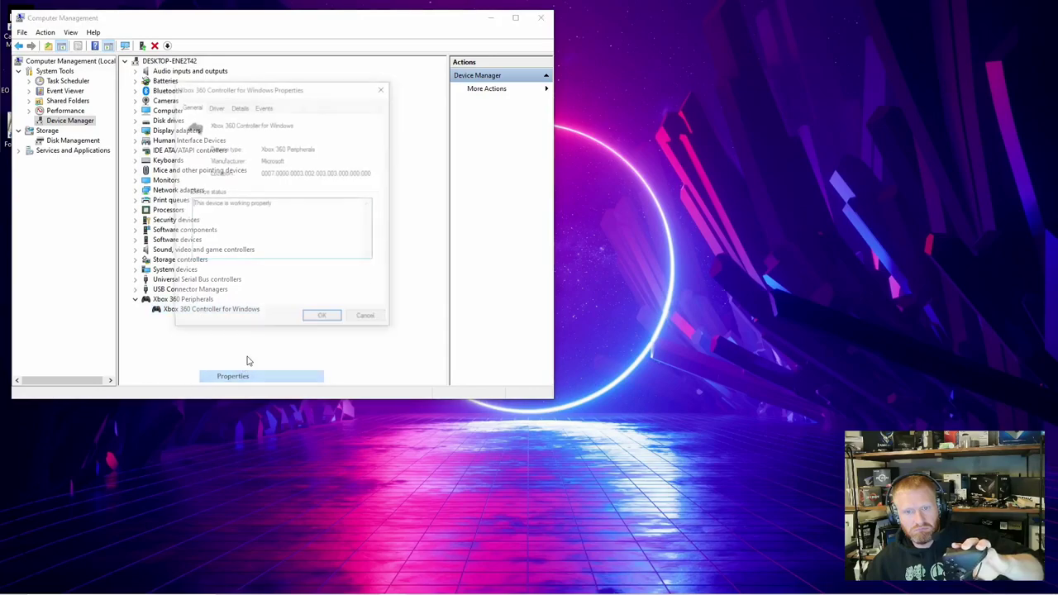
pyautogui.click(216, 109)
pyautogui.click(241, 109)
pyautogui.click(191, 110)
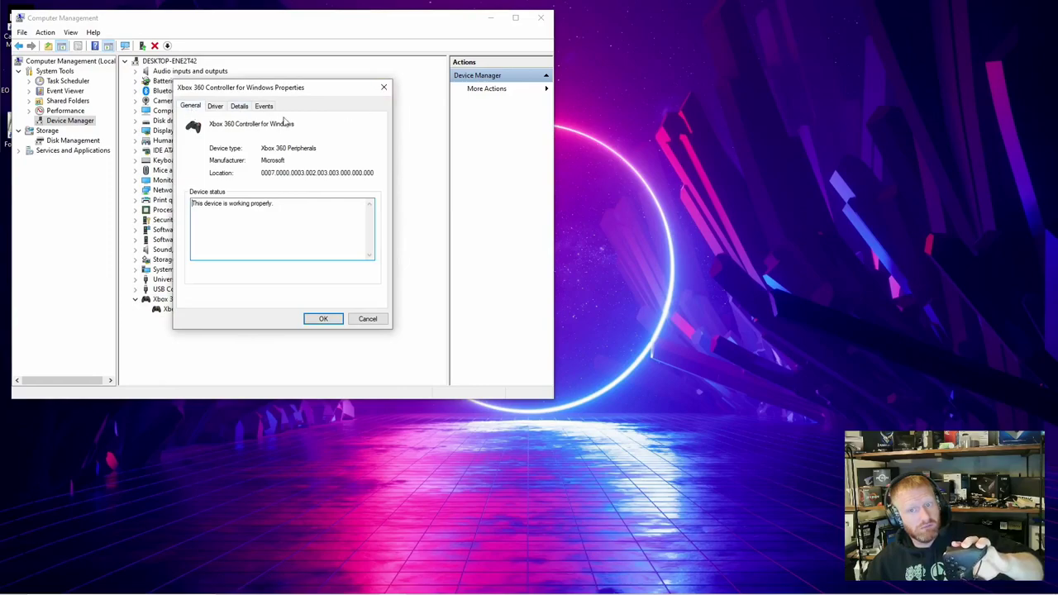
pyautogui.click(214, 106)
pyautogui.click(240, 107)
pyautogui.click(264, 107)
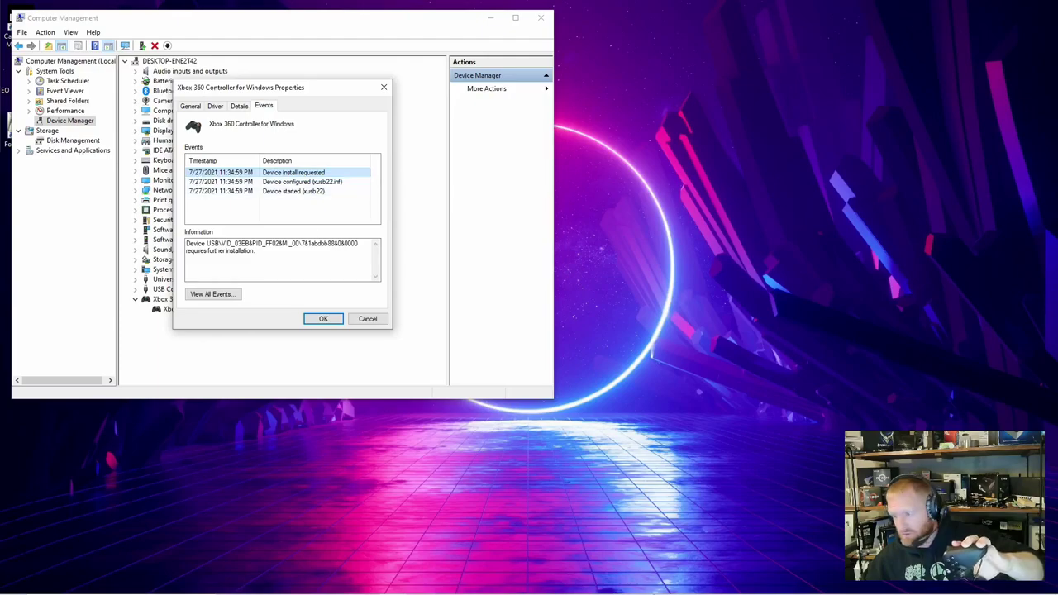
pyautogui.moveTo(657, 586)
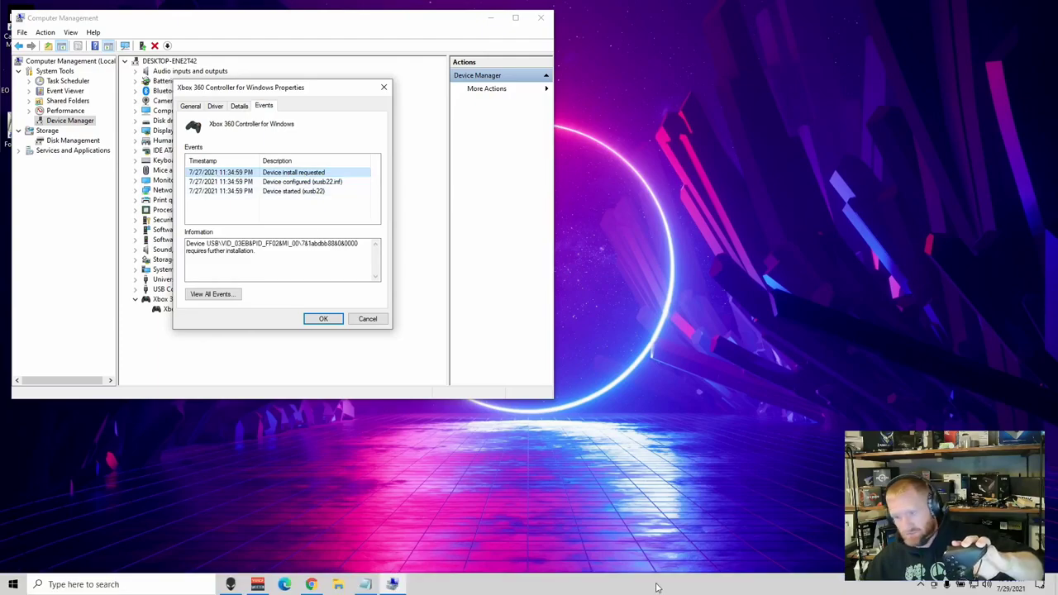
pyautogui.click(383, 86)
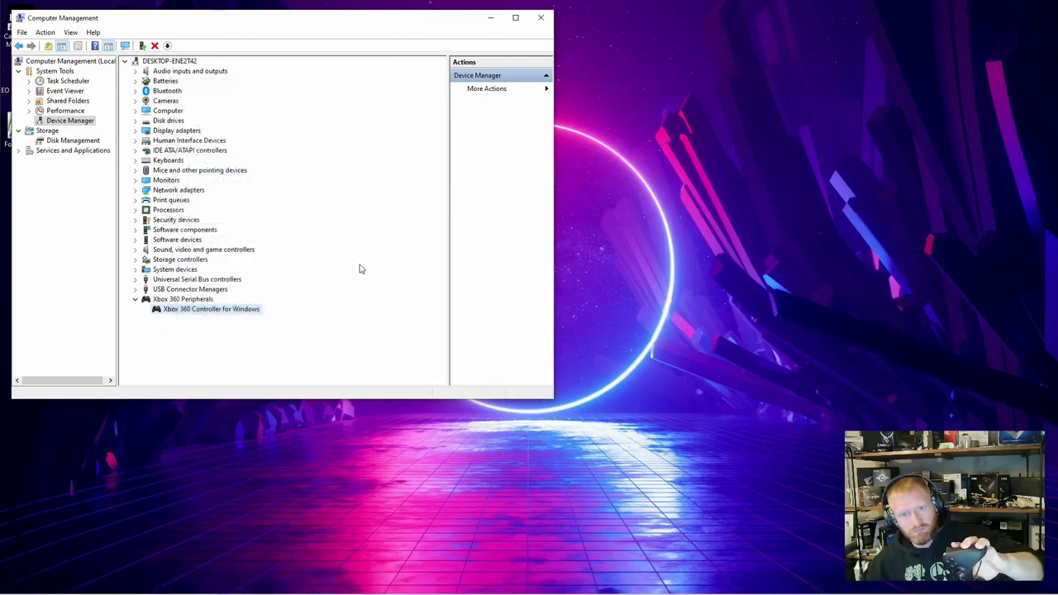
# Scan for hardware changes from the Xbox 360 Peripherals category and expand the Xbox Peripherals category.
pyautogui.click(177, 300)
pyautogui.rightClick(199, 302)
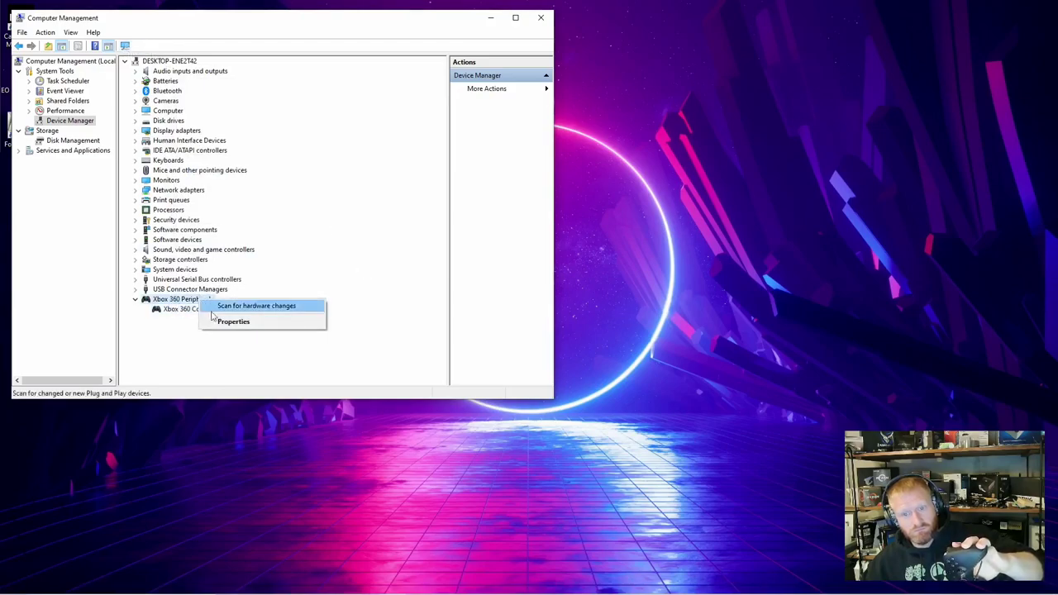
pyautogui.click(248, 306)
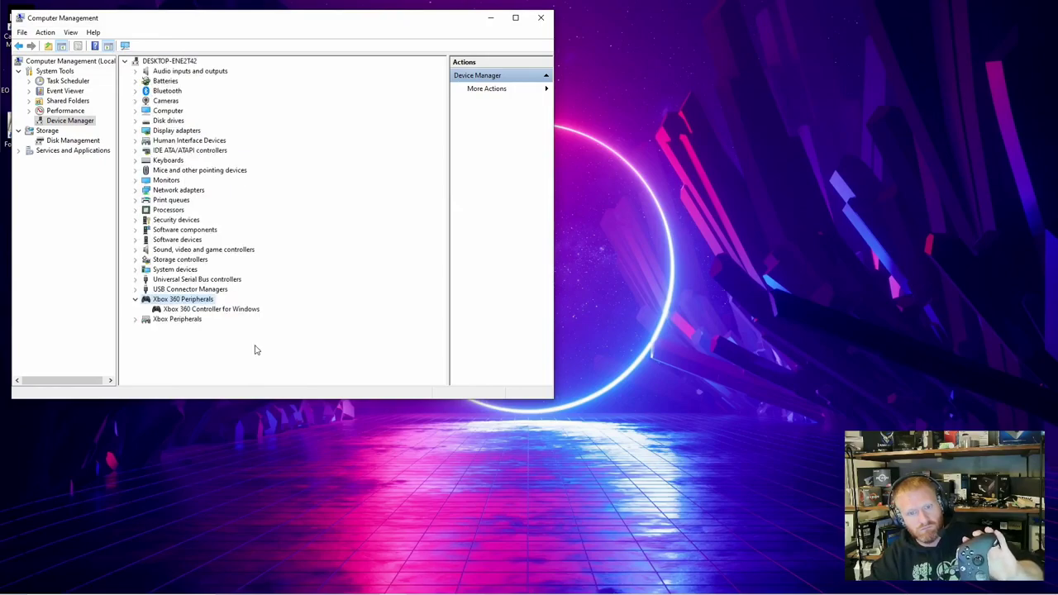
pyautogui.click(136, 321)
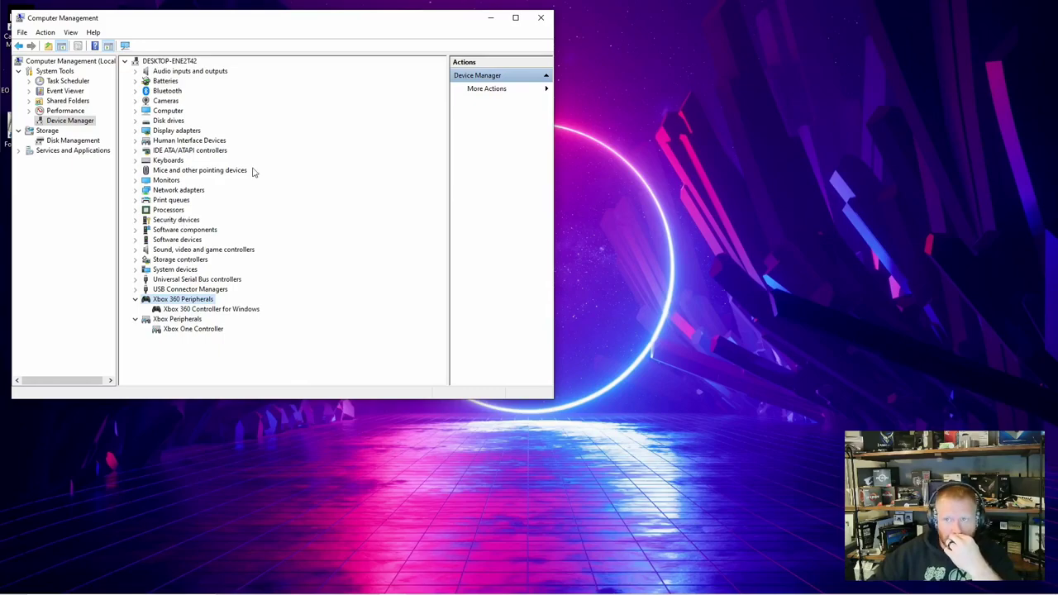
# Close Computer Management and switch to Microsoft Edge to open the Google home page.
pyautogui.click(540, 18)
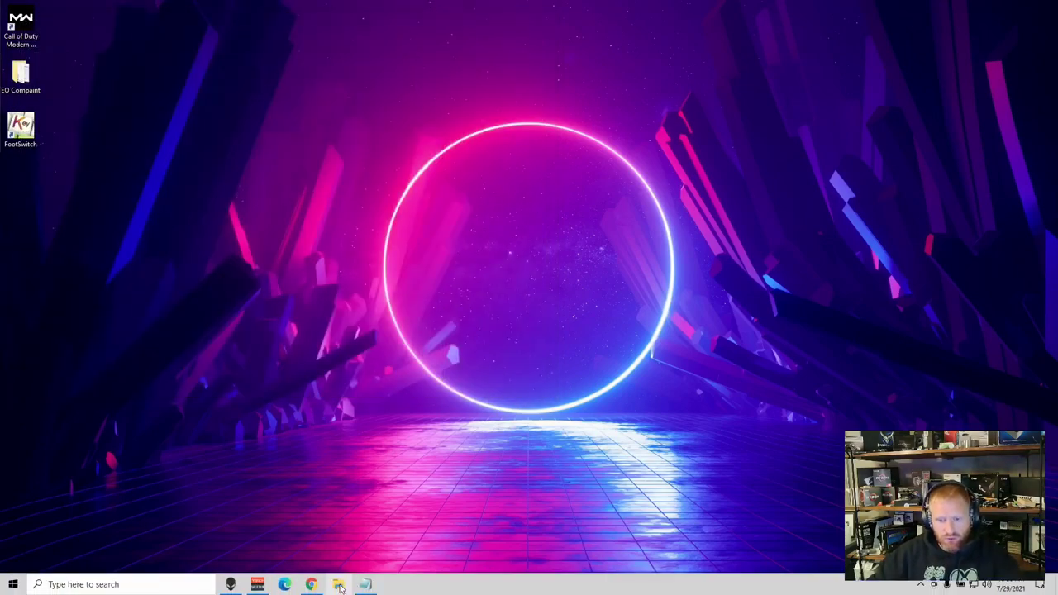
pyautogui.rightClick(311, 584)
pyautogui.click(427, 309)
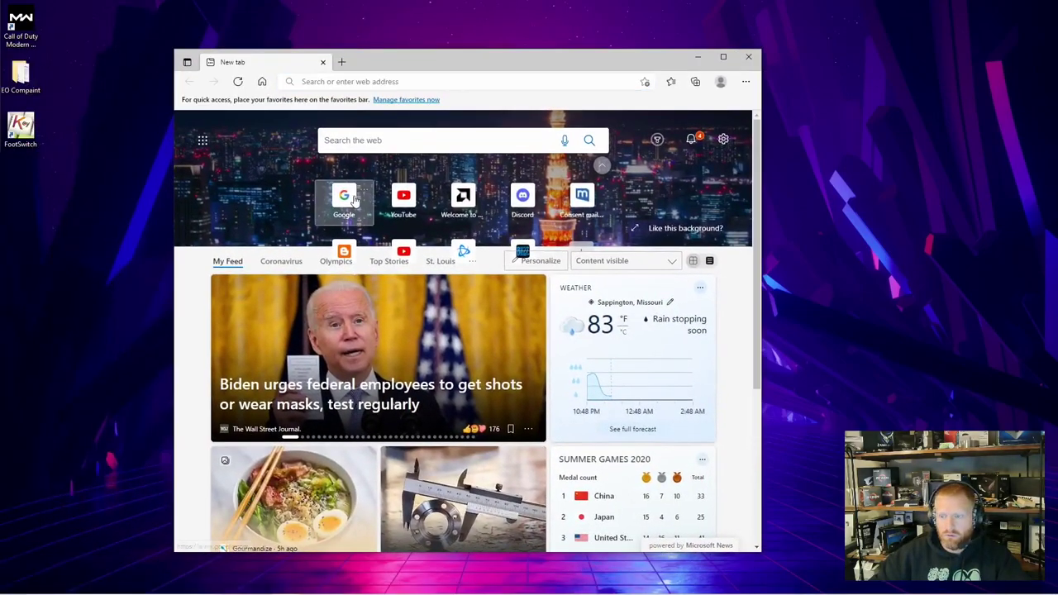
pyautogui.click(355, 200)
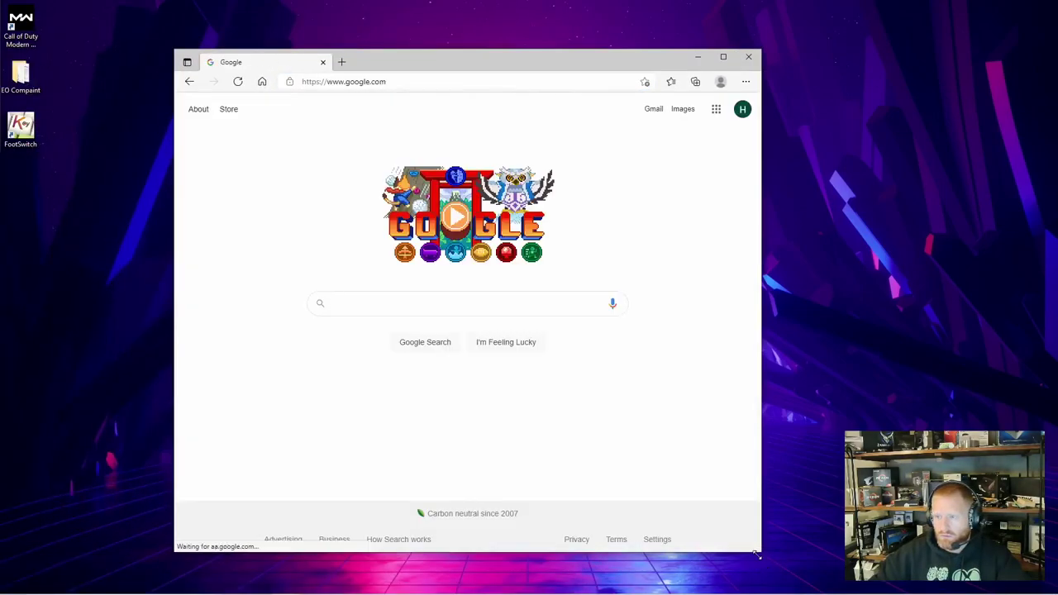
# Widen and reposition the browser window, and search Google for "controller tester".
pyautogui.moveTo(761, 552); pyautogui.dragTo(992, 479)
pyautogui.moveTo(719, 64); pyautogui.dragTo(635, 99)
pyautogui.write('Cont')
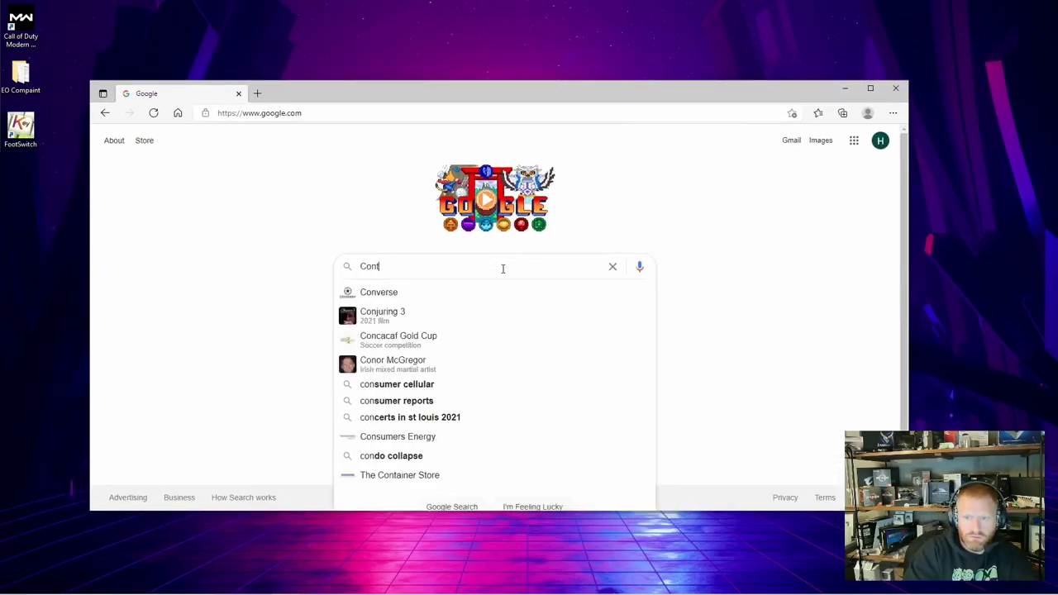
pyautogui.write('roller test')
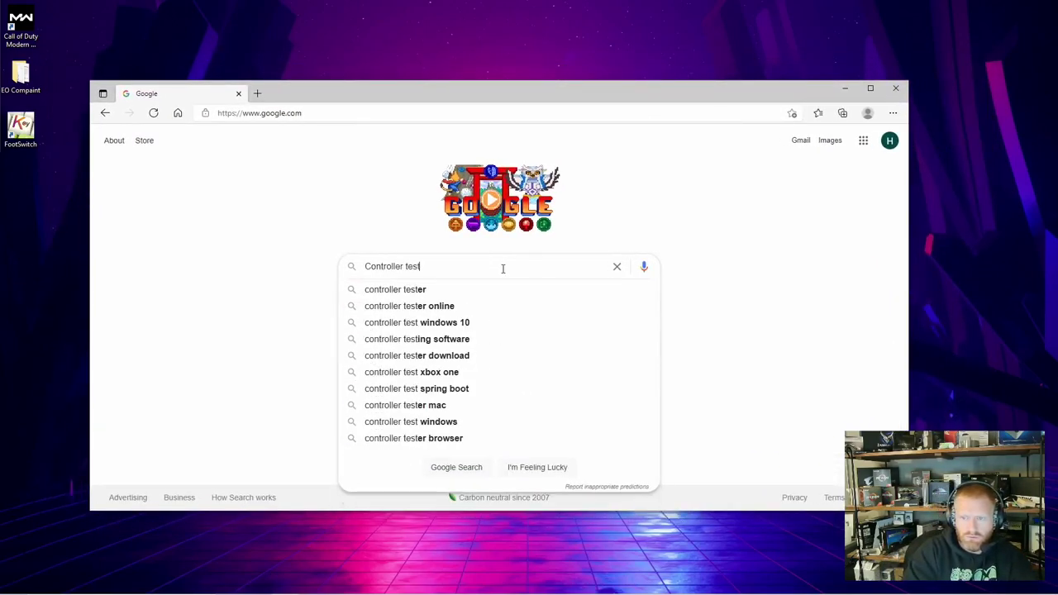
pyautogui.press('Down')
pyautogui.press('Return')
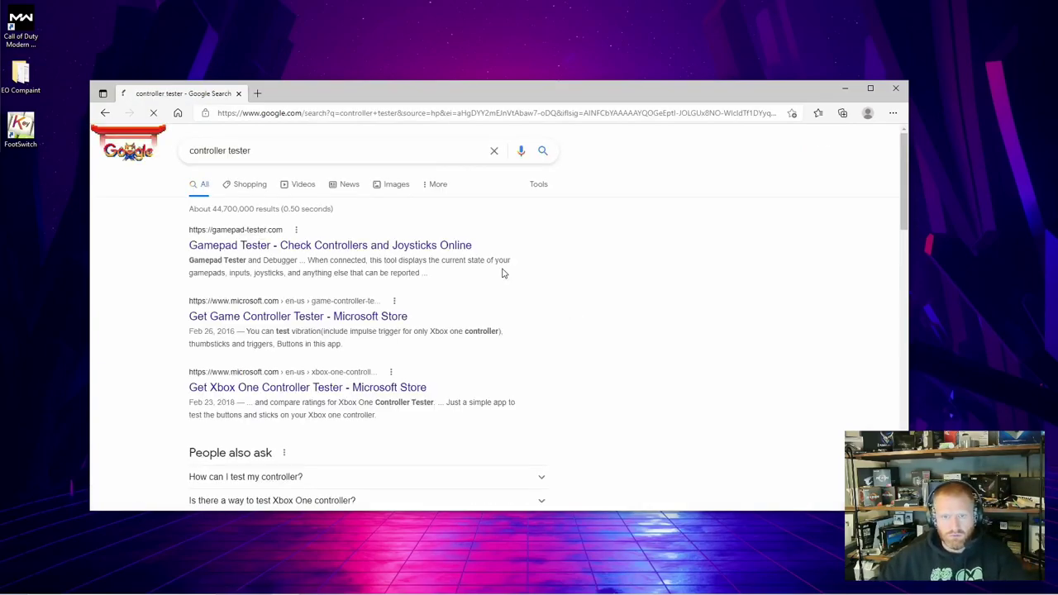
# Open the Gamepad Tester search result in a new tab and go to its Gamepad Tester and Debugger section.
pyautogui.rightClick(261, 250)
pyautogui.click(281, 256)
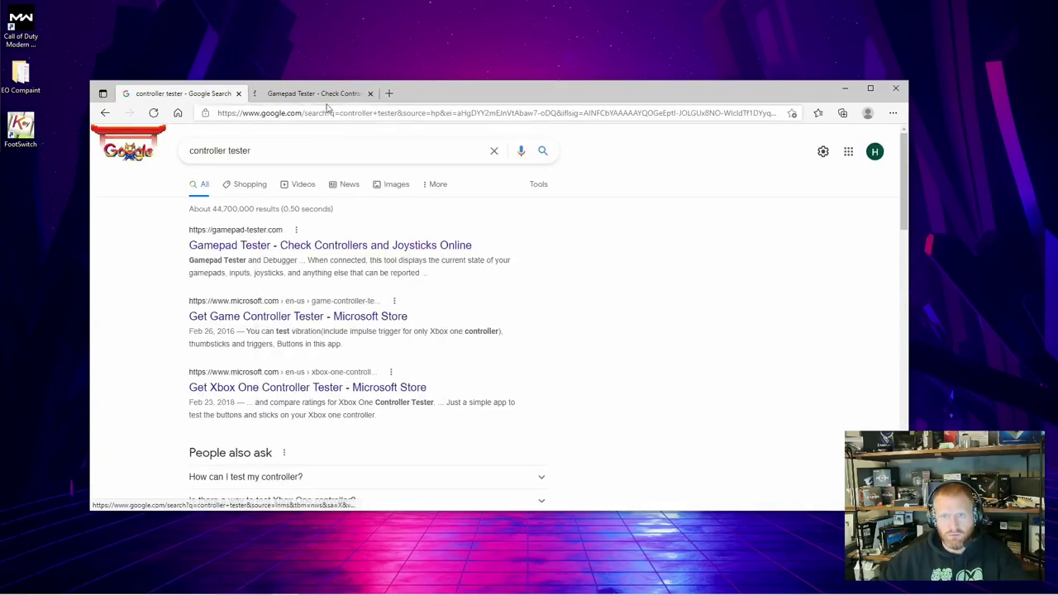
pyautogui.click(314, 94)
pyautogui.scroll(-2, 460, 351)
pyautogui.scroll(-1, 460, 351)
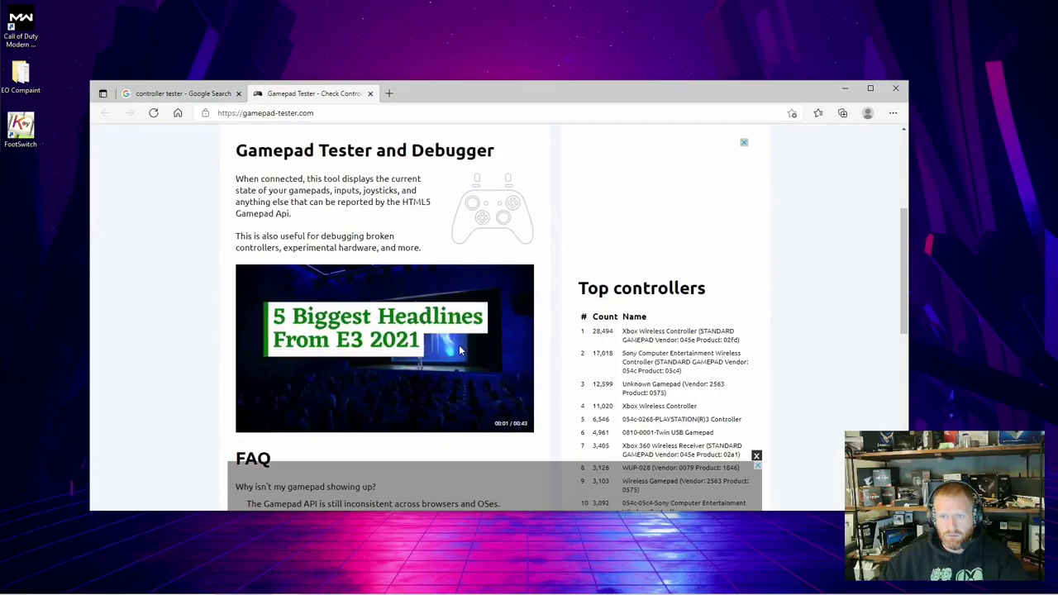
pyautogui.scroll(-2, 460, 350)
pyautogui.scroll(-3, 245, 302)
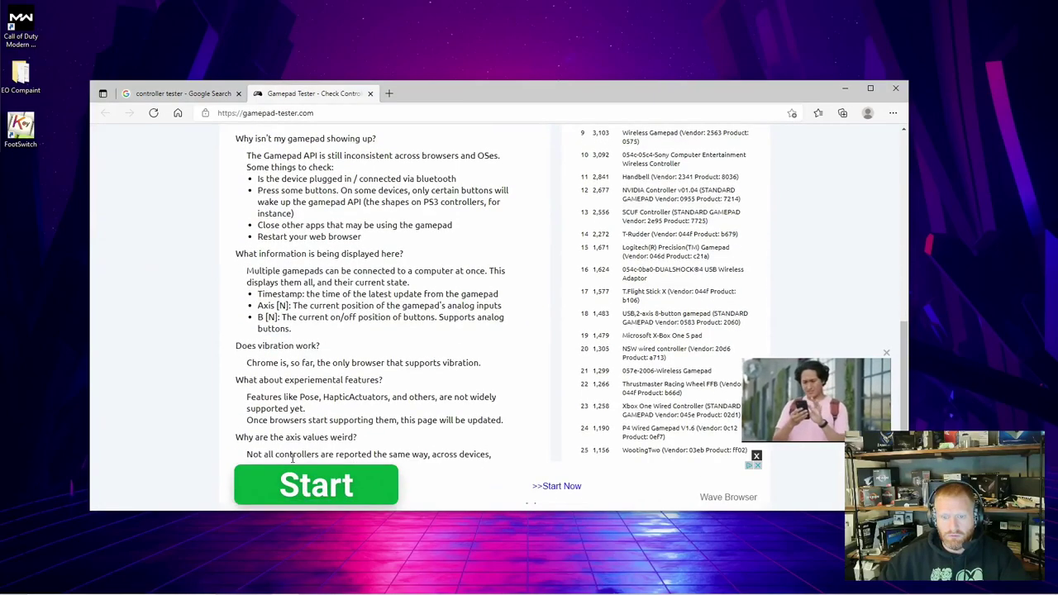
pyautogui.click(306, 495)
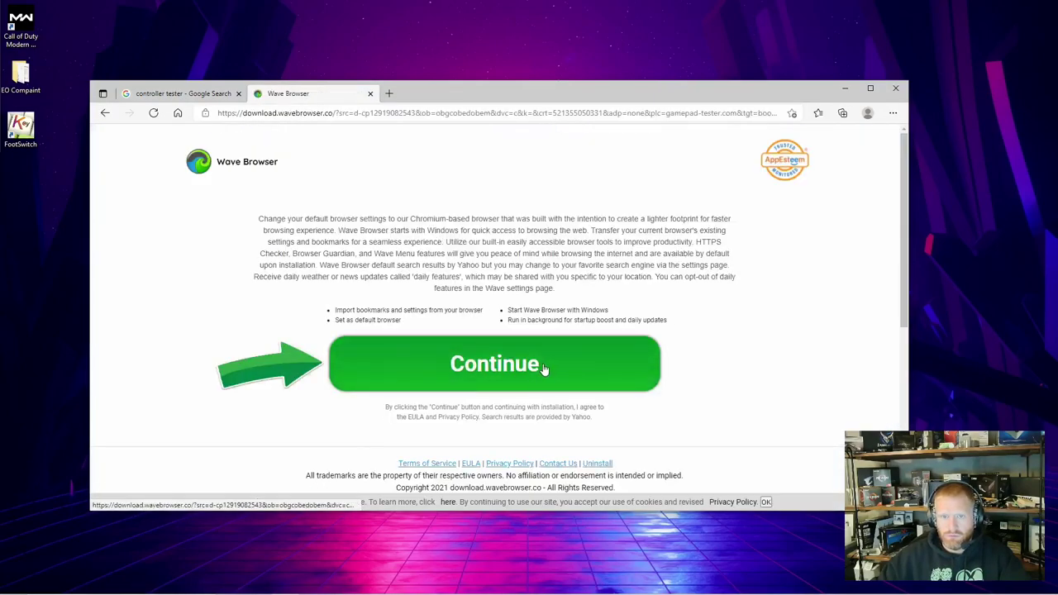
pyautogui.click(371, 94)
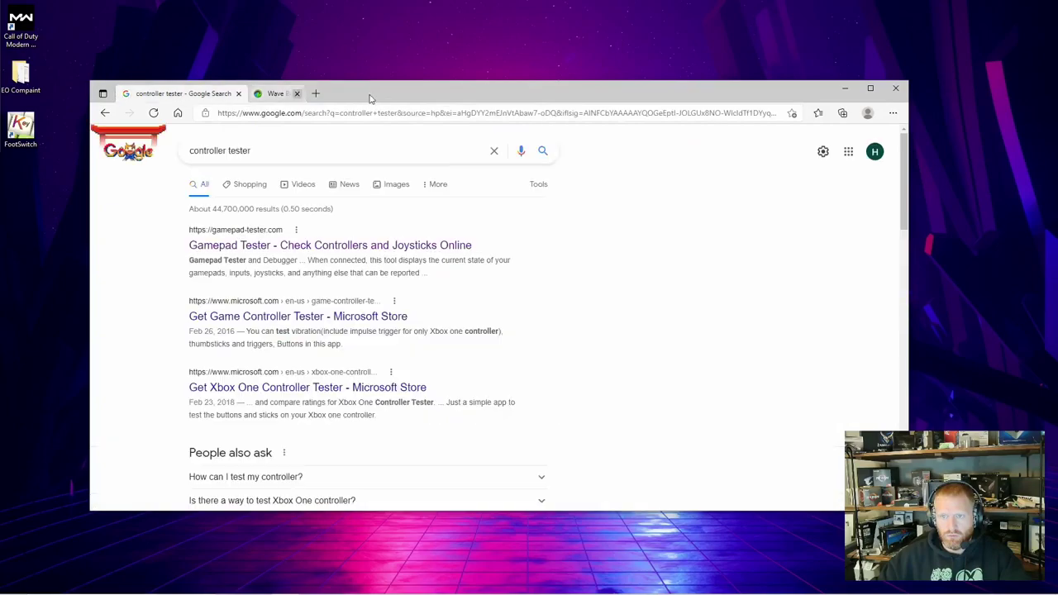
# Open the Gamepad Tester and Get Game Controller Tester search results in new tabs, and show the Game Controller Tester page.
pyautogui.rightClick(281, 245)
pyautogui.click(310, 249)
pyautogui.rightClick(295, 316)
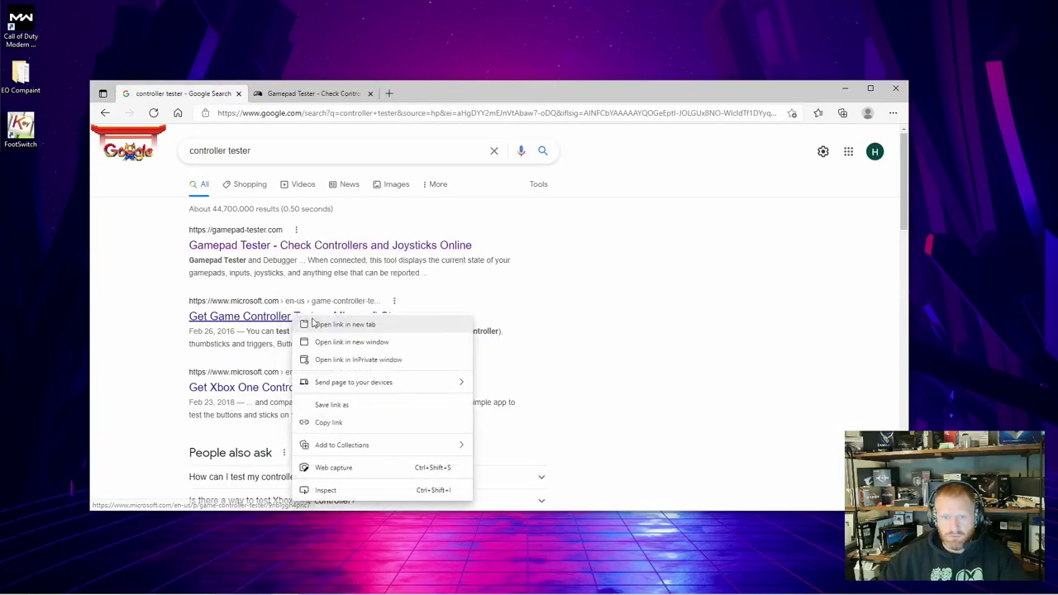
pyautogui.click(308, 322)
pyautogui.click(442, 94)
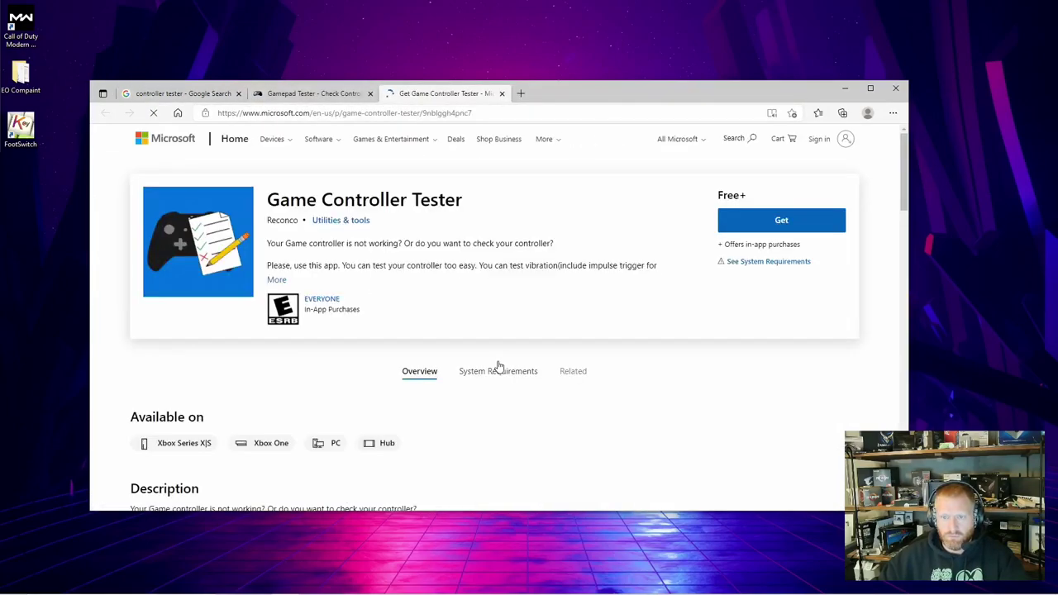
# Request the Game Controller Tester app and allow the site to open Microsoft Store.
pyautogui.click(663, 252)
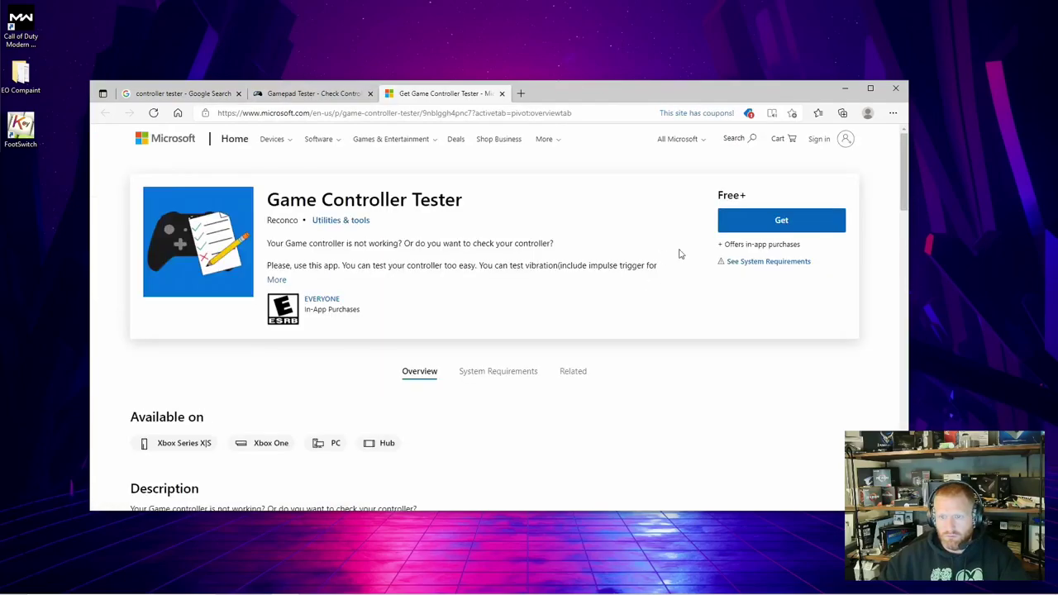
pyautogui.click(751, 231)
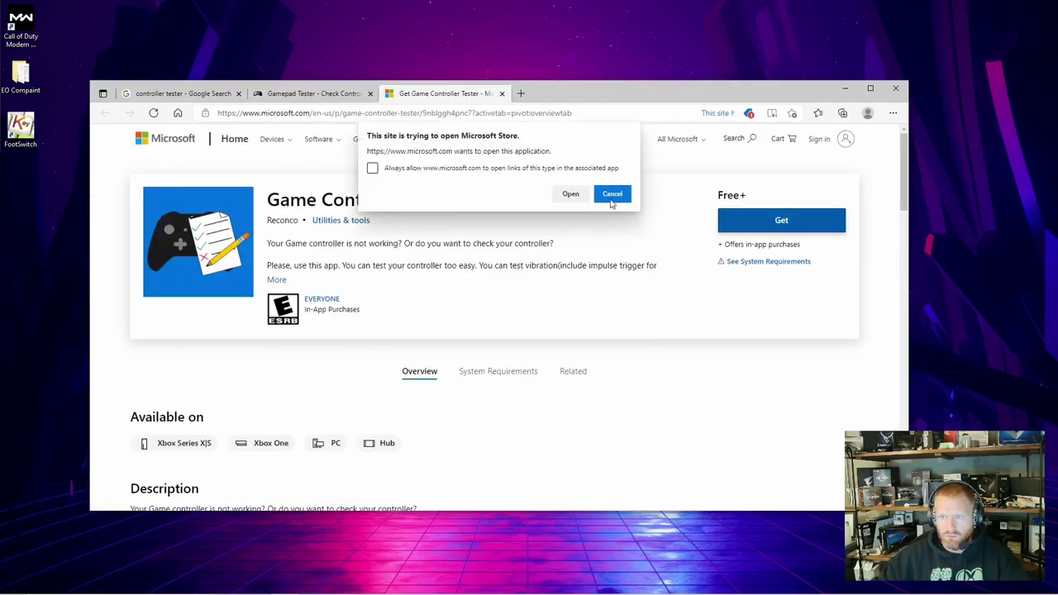
pyautogui.click(568, 193)
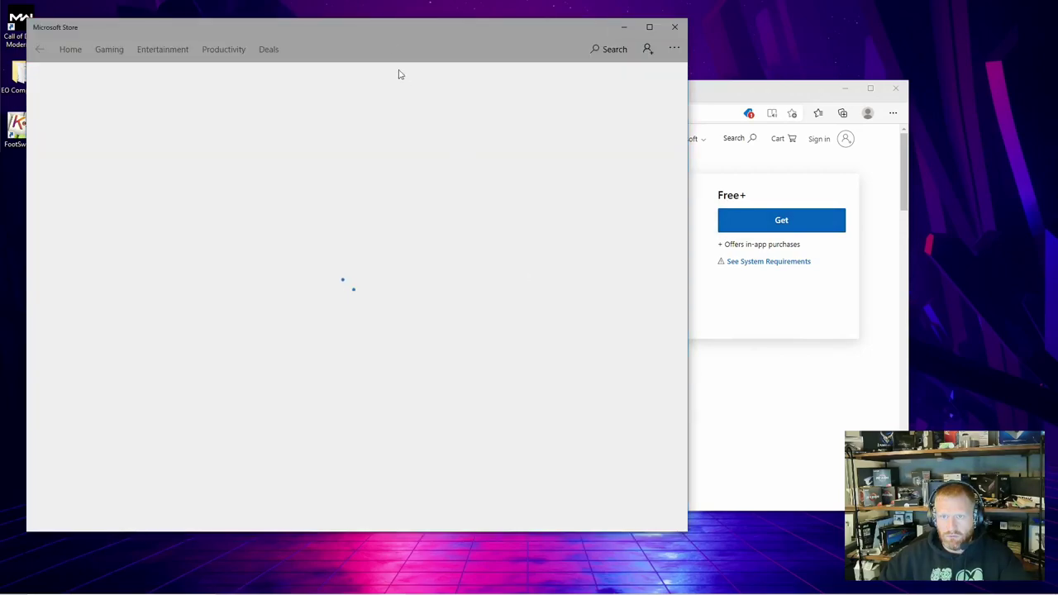
pyautogui.moveTo(381, 30); pyautogui.dragTo(422, 38)
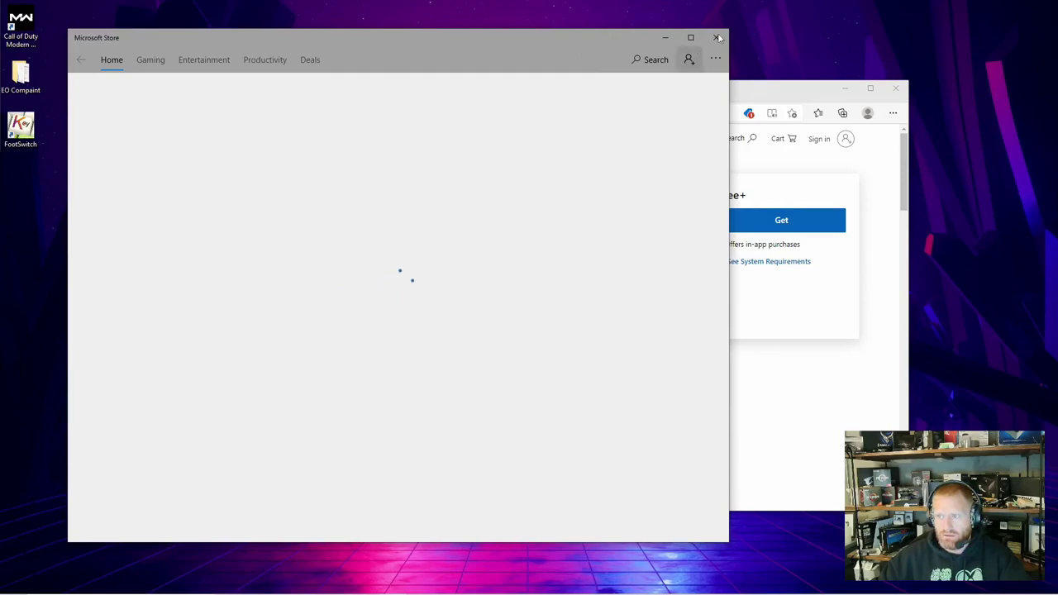
# Return to the Gamepad Tester page and rearrange the browser and Microsoft Store windows so both are accessible.
pyautogui.click(800, 104)
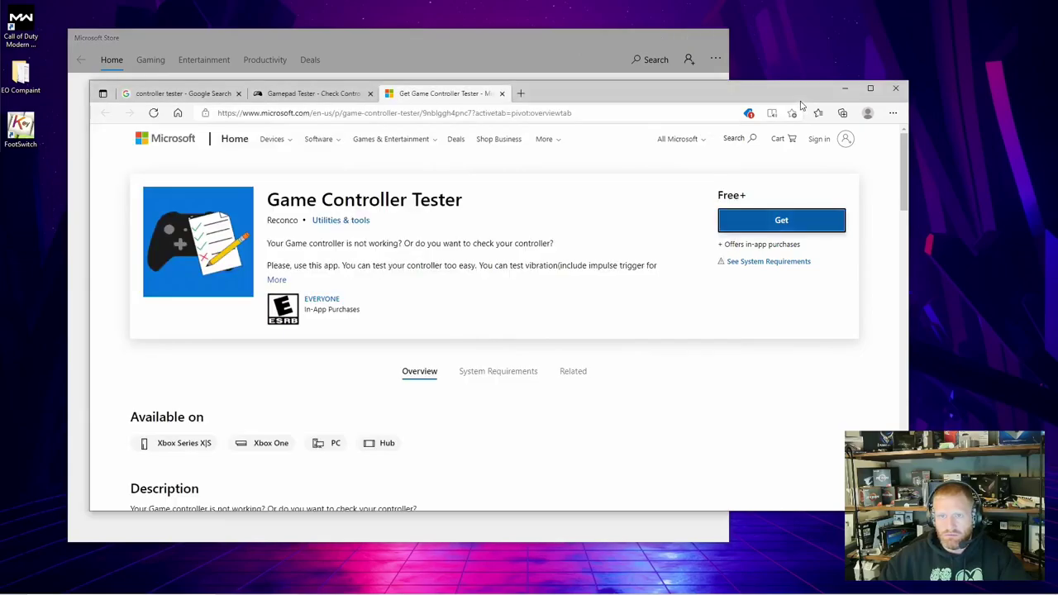
pyautogui.click(345, 95)
pyautogui.moveTo(595, 87); pyautogui.dragTo(514, 157)
pyautogui.moveTo(479, 37); pyautogui.dragTo(785, 14)
pyautogui.click(97, 430)
# Look through the Gamepad Tester home page and the site's other sections for a usable controller test.
pyautogui.scroll(-2, 345, 401)
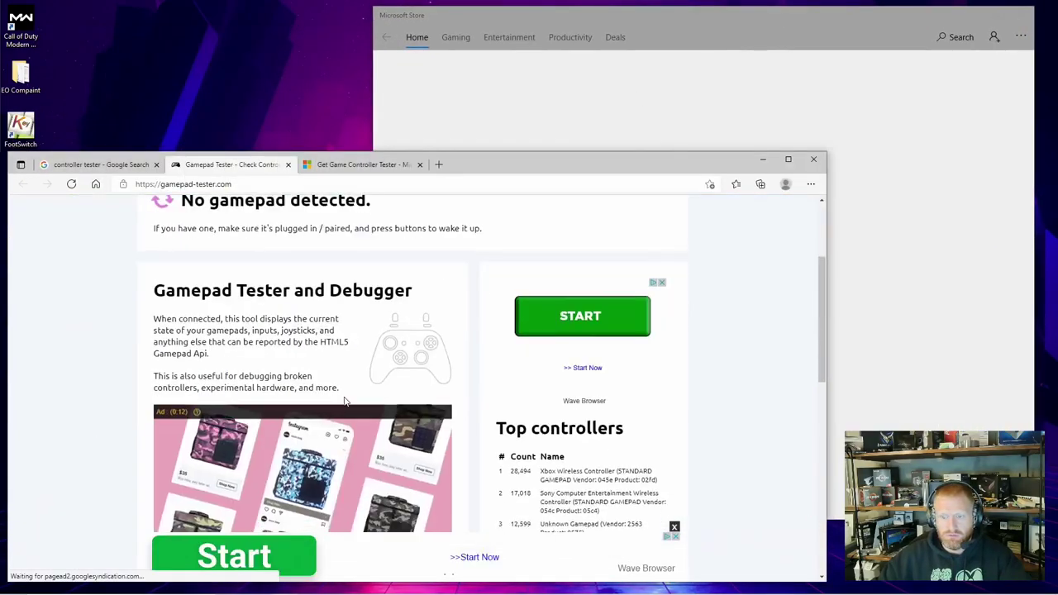
pyautogui.scroll(-7, 345, 401)
pyautogui.scroll(4, 360, 397)
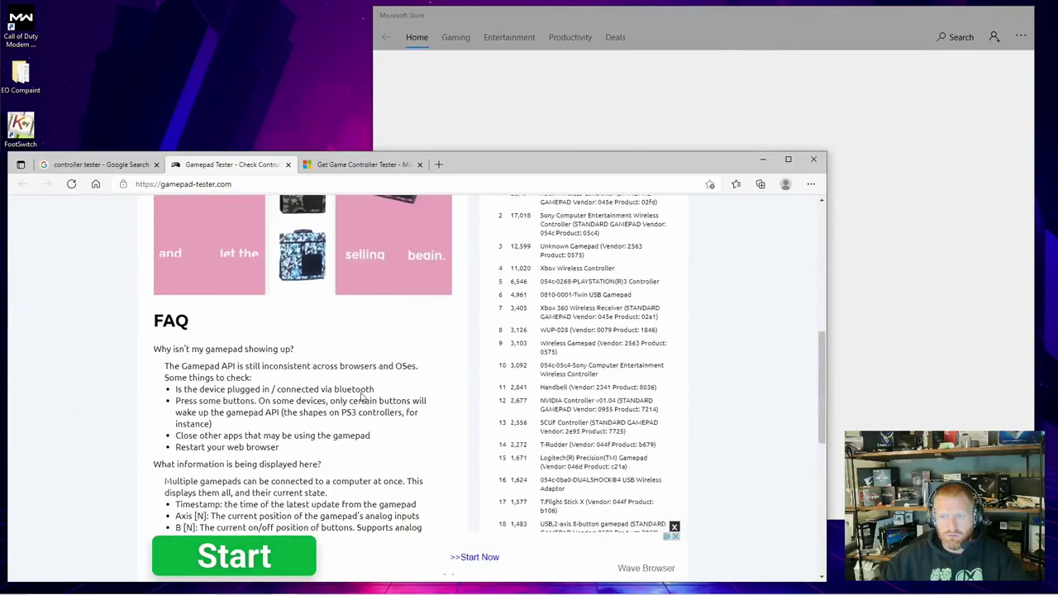
pyautogui.scroll(5, 361, 396)
pyautogui.click(296, 325)
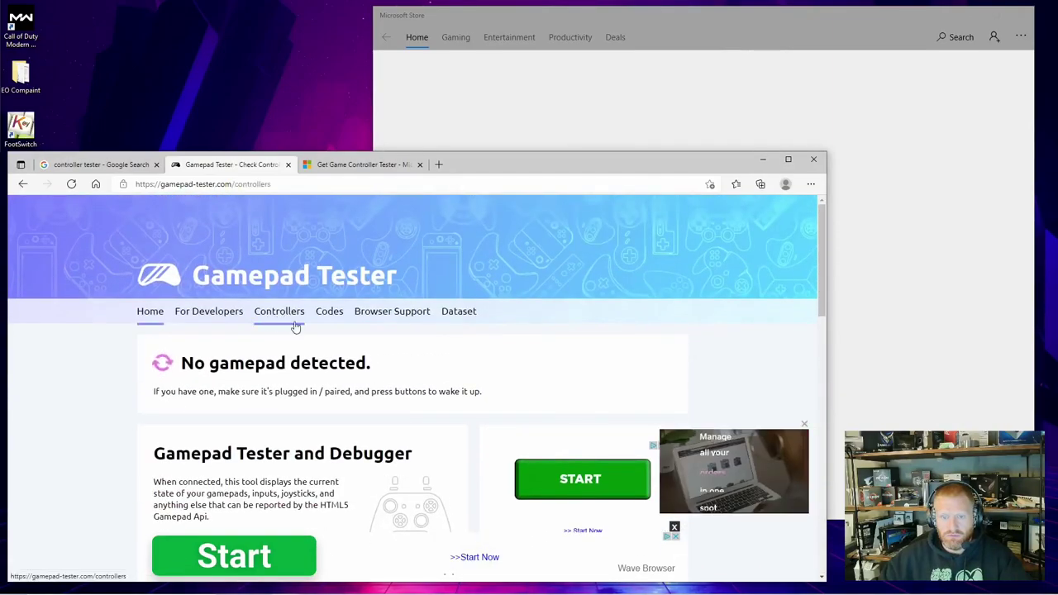
pyautogui.scroll(-2, 338, 401)
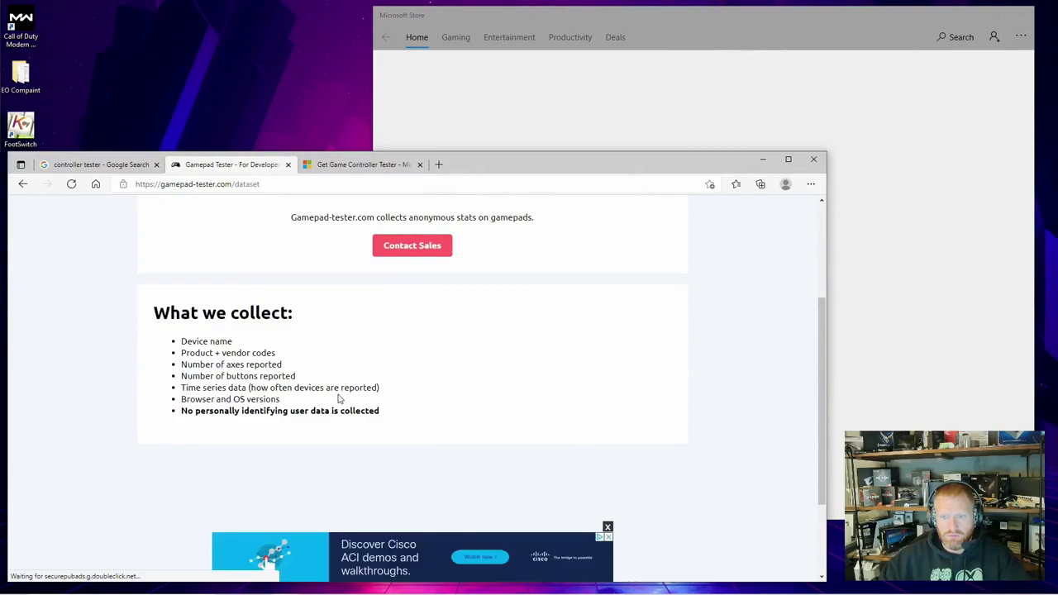
pyautogui.scroll(-4, 338, 401)
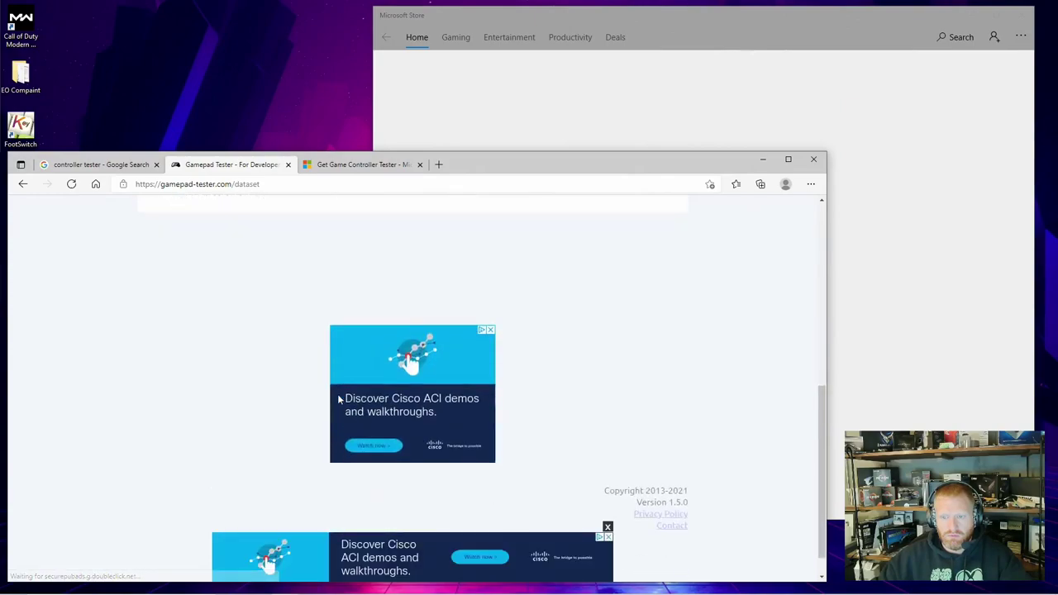
# Close the Gamepad Tester tab and open the Get Xbox One Controller Tester search result in a new tab.
pyautogui.click(287, 164)
pyautogui.click(140, 165)
pyautogui.scroll(-3, 101, 342)
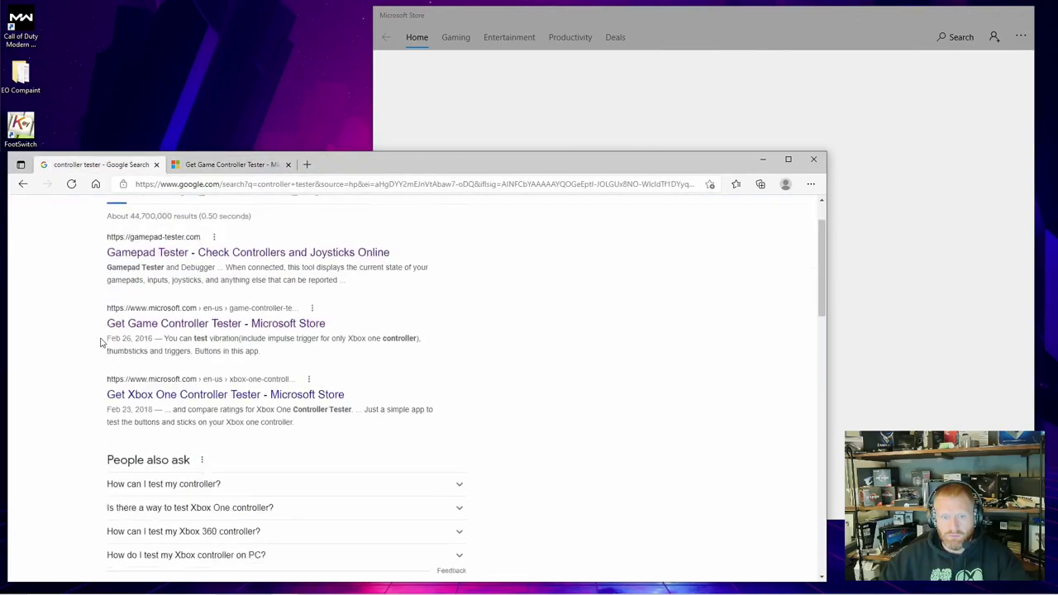
pyautogui.rightClick(195, 343)
pyautogui.click(219, 350)
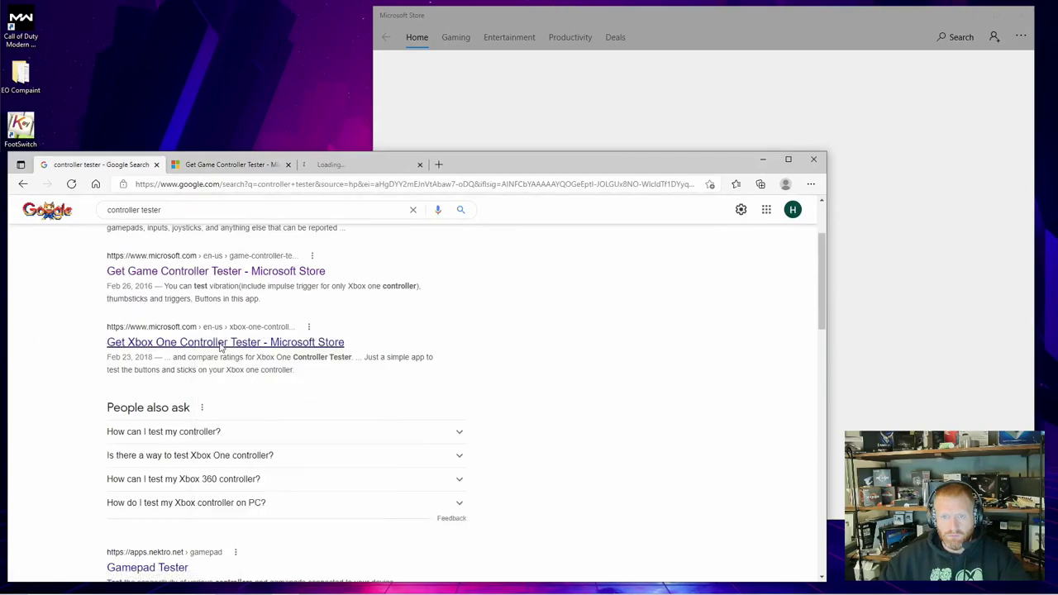
# View the Xbox One Controller Tester page, and try again to get the Game Controller Tester app from its own page.
pyautogui.click(352, 170)
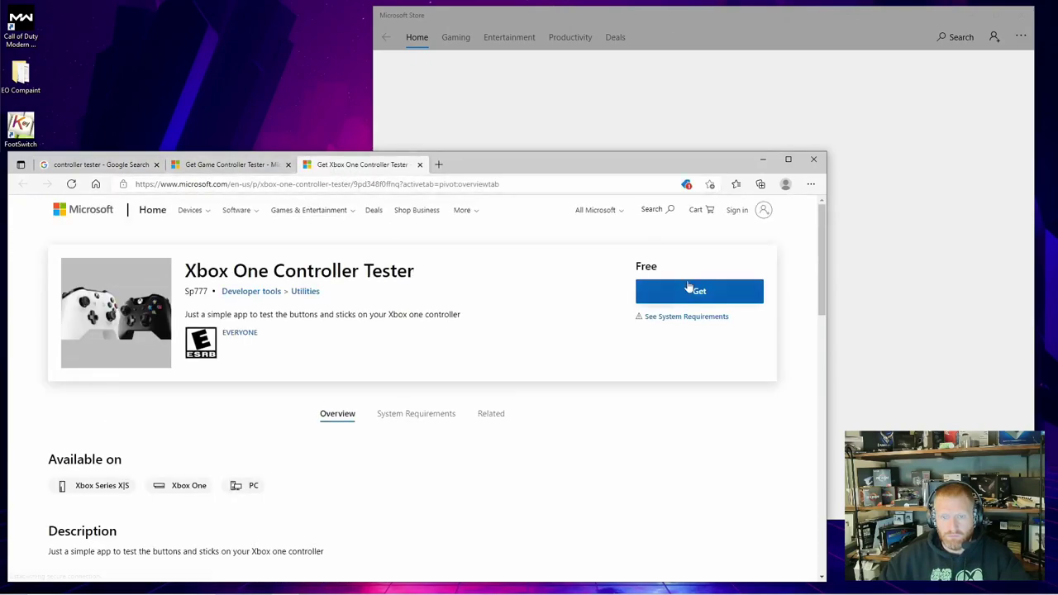
pyautogui.click(236, 164)
pyautogui.click(718, 290)
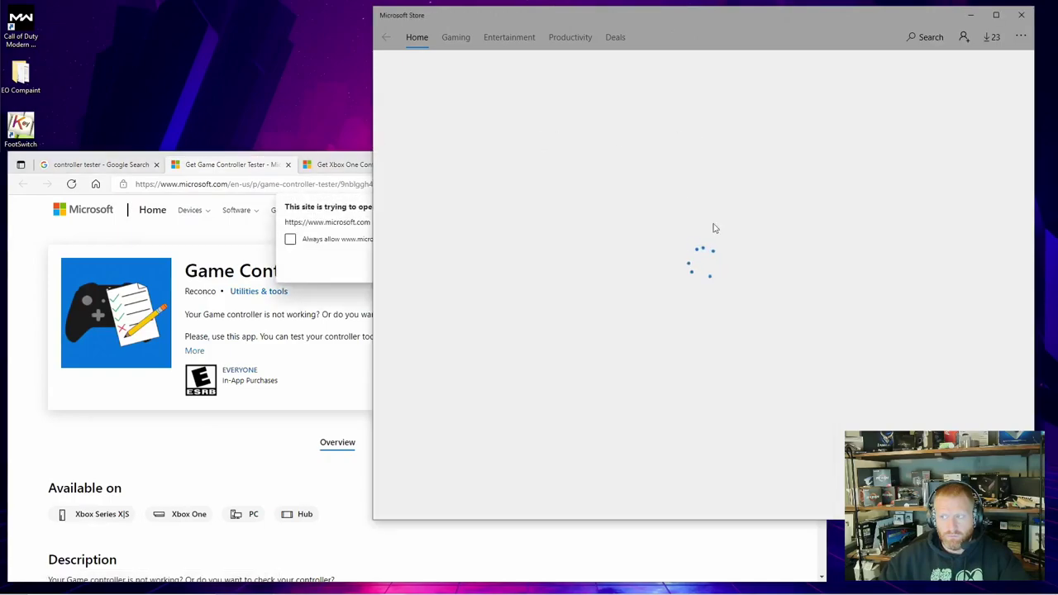
# Review the downloads and updates in Microsoft Store, and close the Store window.
pyautogui.click(991, 37)
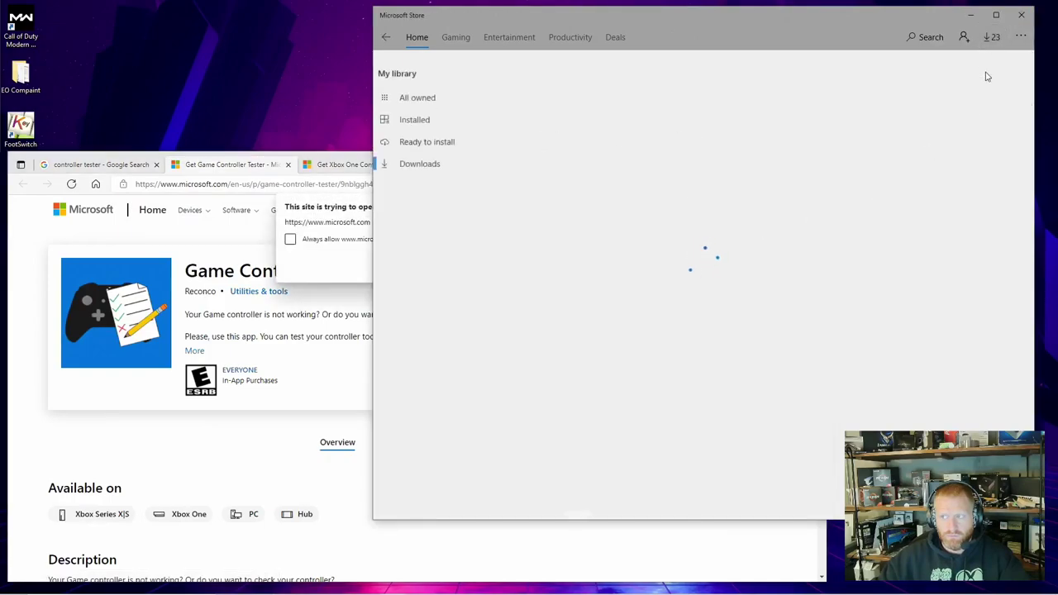
pyautogui.scroll(-10, 691, 372)
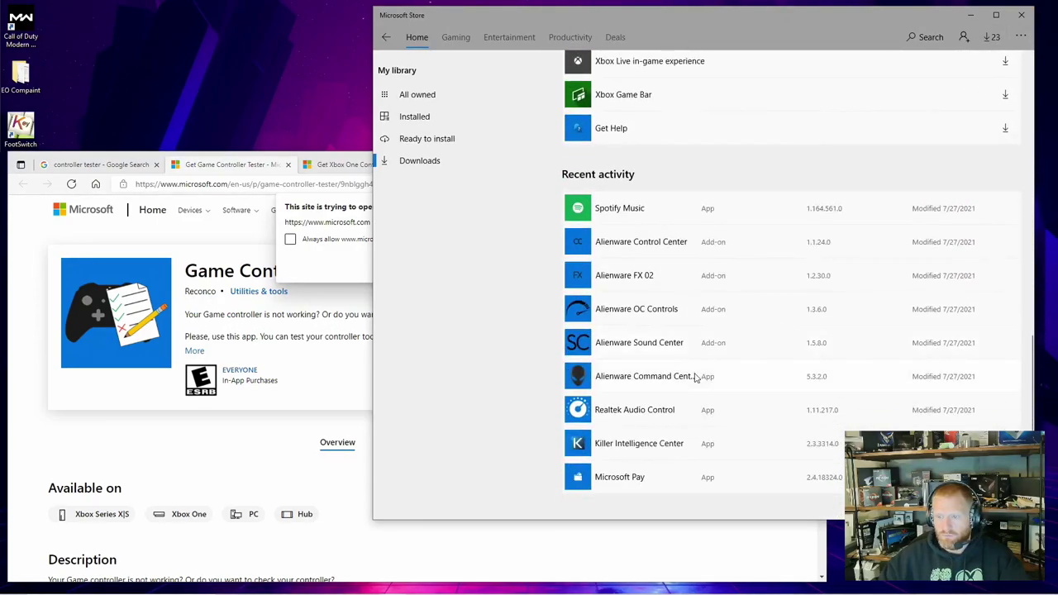
pyautogui.scroll(10, 694, 376)
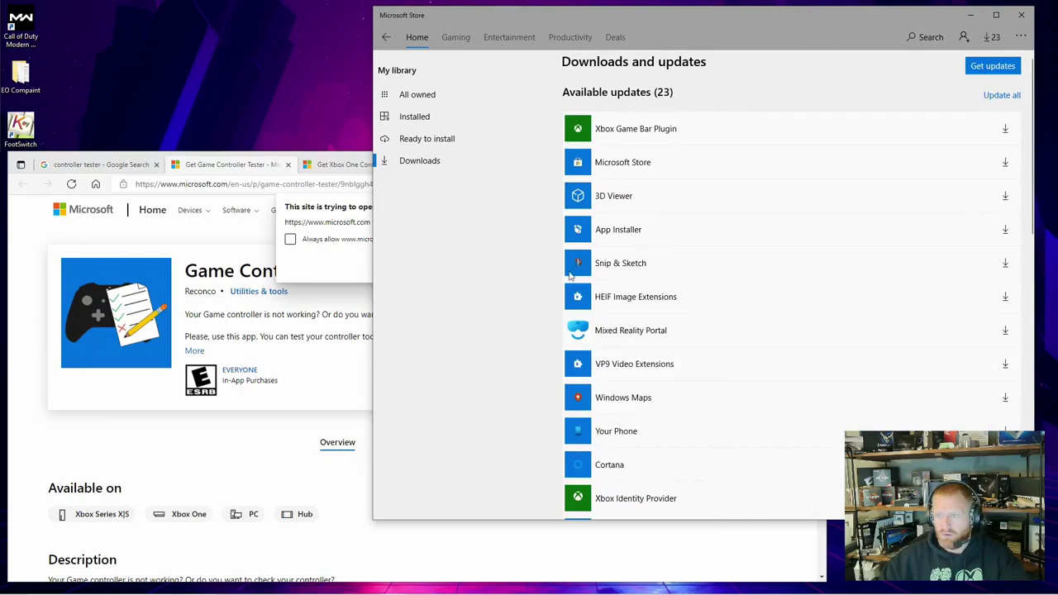
pyautogui.click(991, 36)
pyautogui.click(1021, 14)
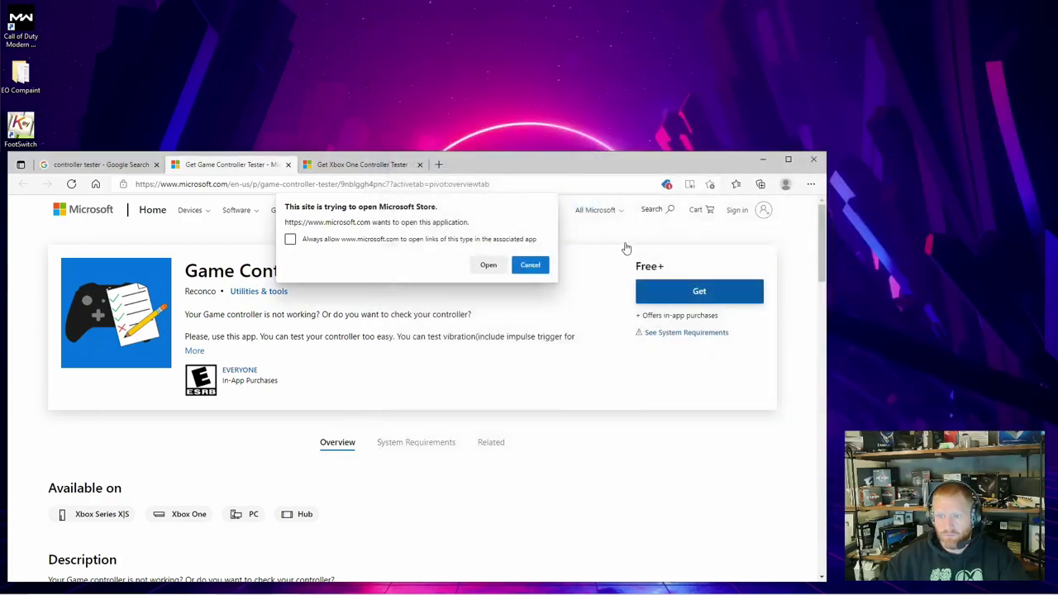
# Cancel the pending site prompt, request the Game Controller Tester app again, and allow it to open Microsoft Store.
pyautogui.click(529, 265)
pyautogui.click(672, 289)
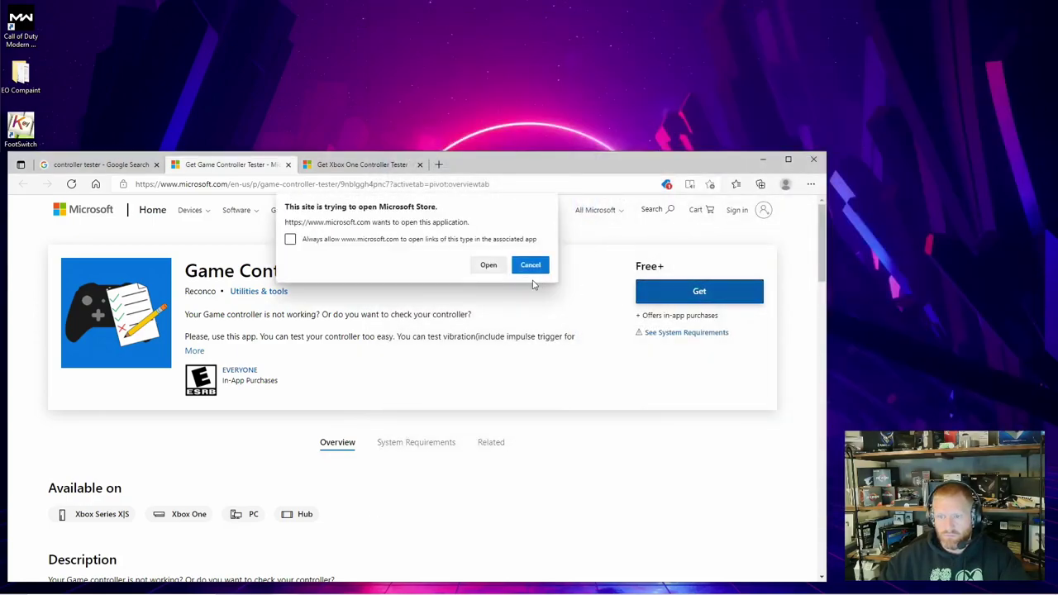
pyautogui.click(488, 265)
# Request the Xbox One Controller Tester app from its page and allow the site to open Microsoft Store.
pyautogui.click(362, 165)
pyautogui.click(686, 291)
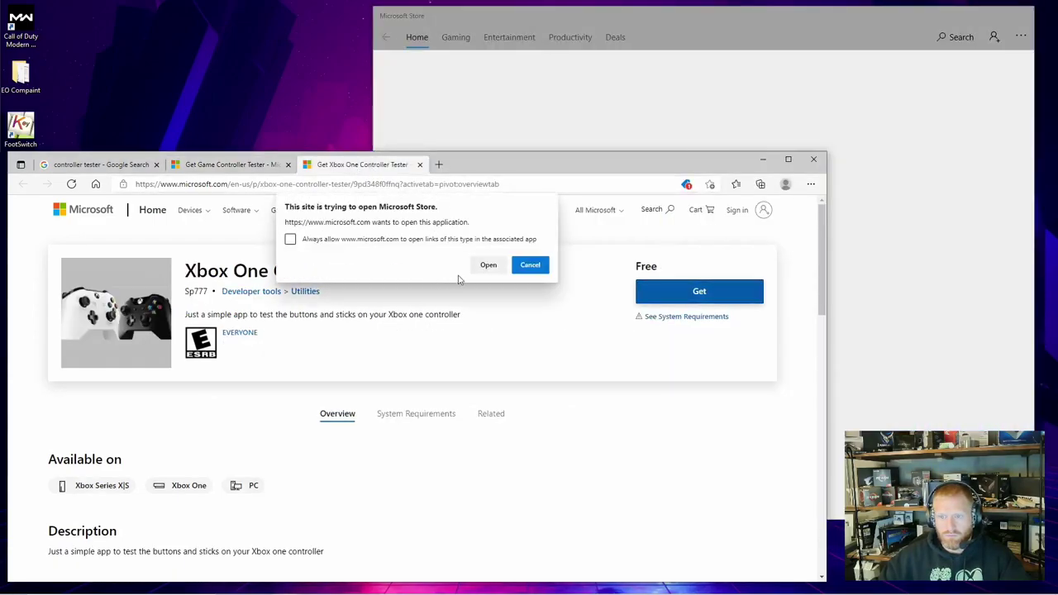
pyautogui.click(488, 265)
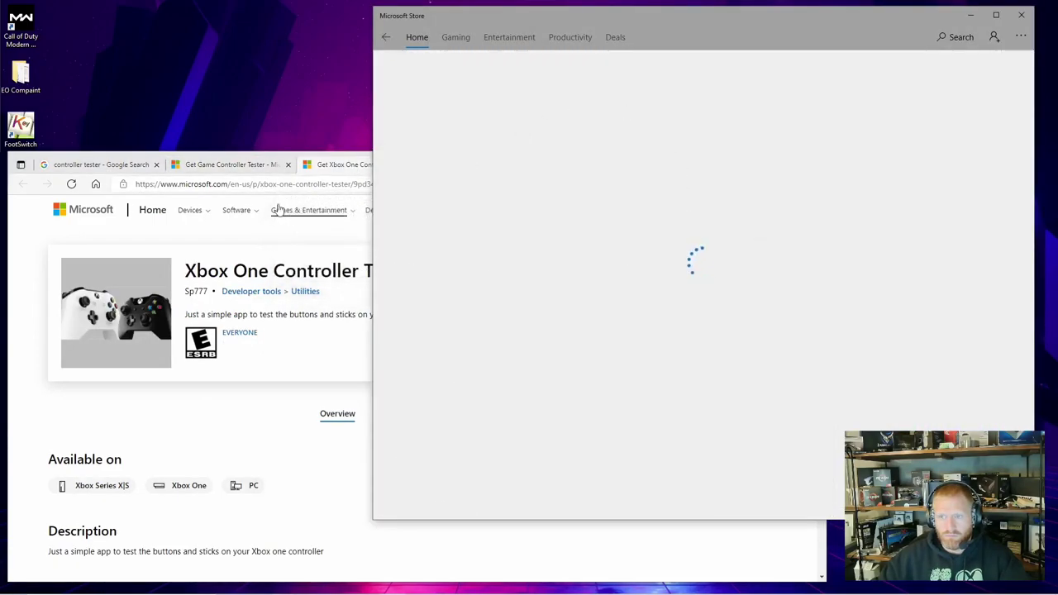
# Get and install the Xbox One Controller Tester app without signing in to a Microsoft account, and launch it.
pyautogui.click(924, 100)
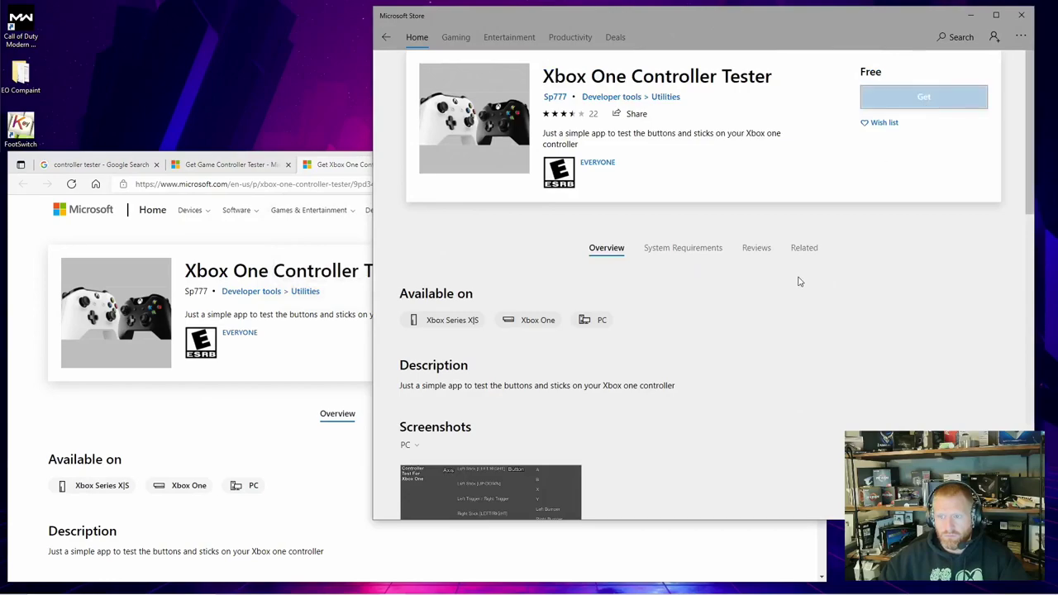
pyautogui.click(764, 289)
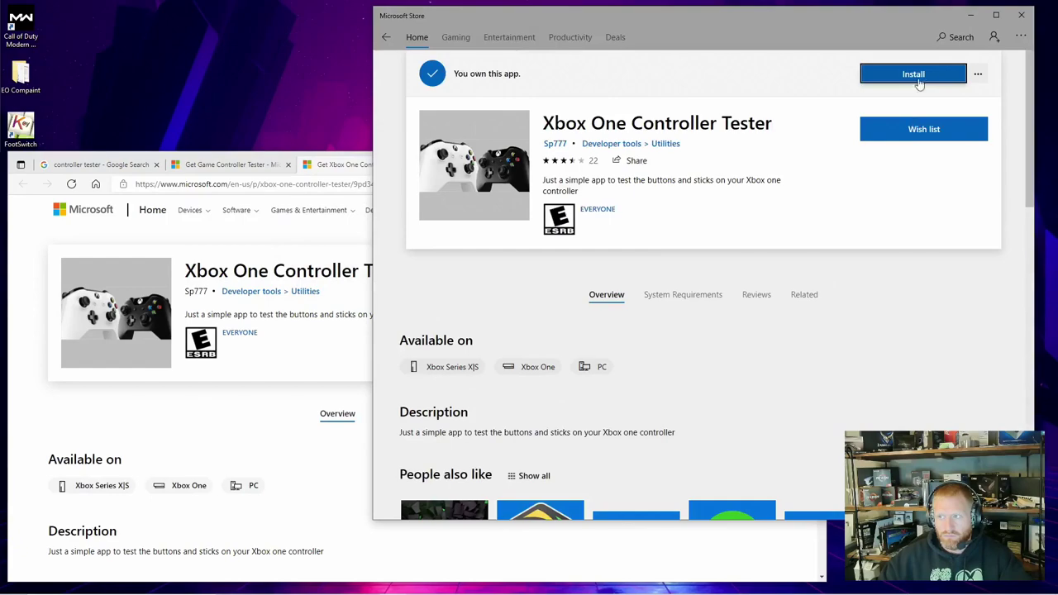
pyautogui.click(918, 80)
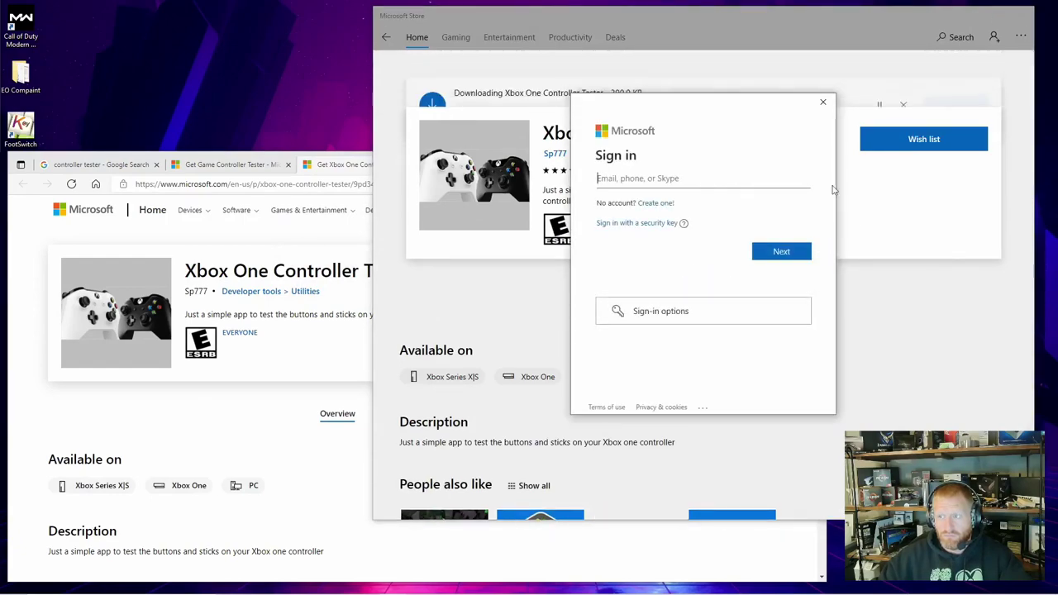
pyautogui.click(822, 103)
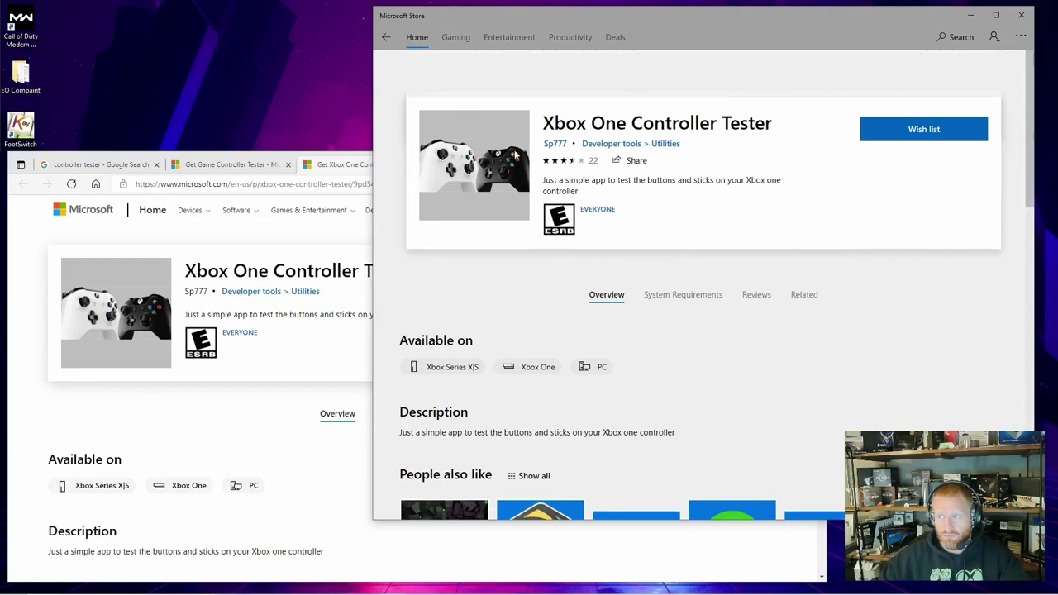
pyautogui.click(913, 75)
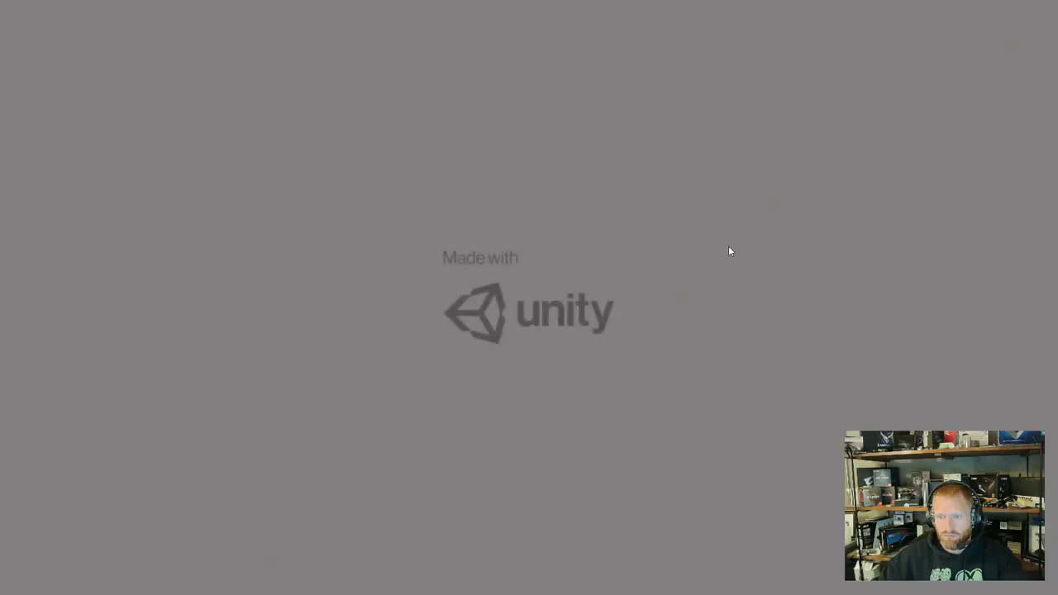